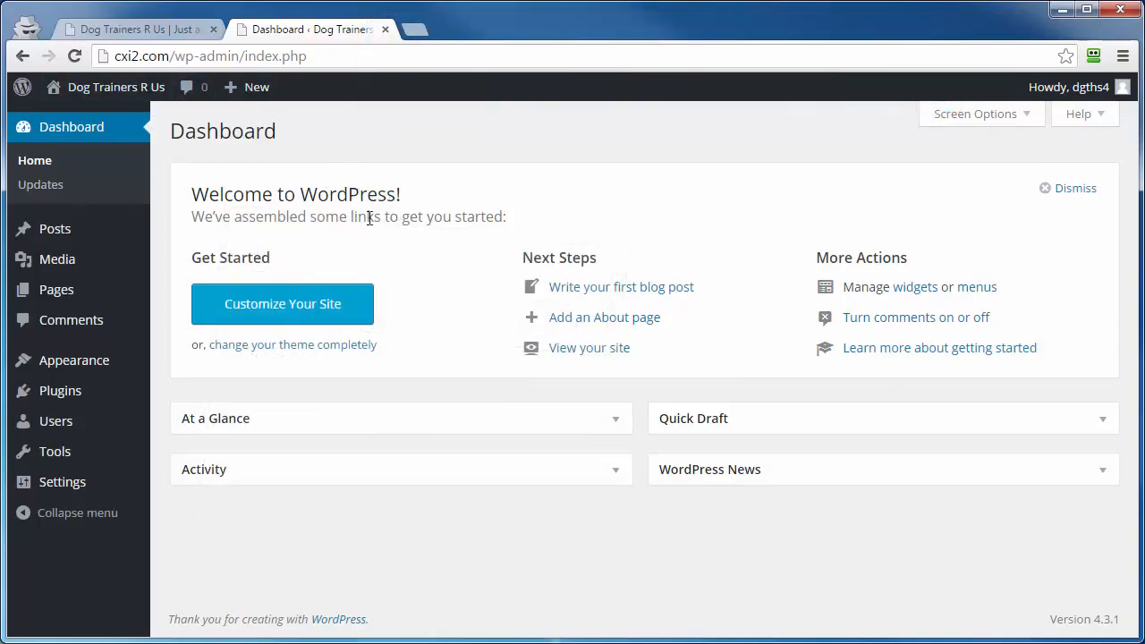
# Step: Create a new post titled "Setting Up A WordPress Membership Site"
pyautogui.moveTo(19, 235)
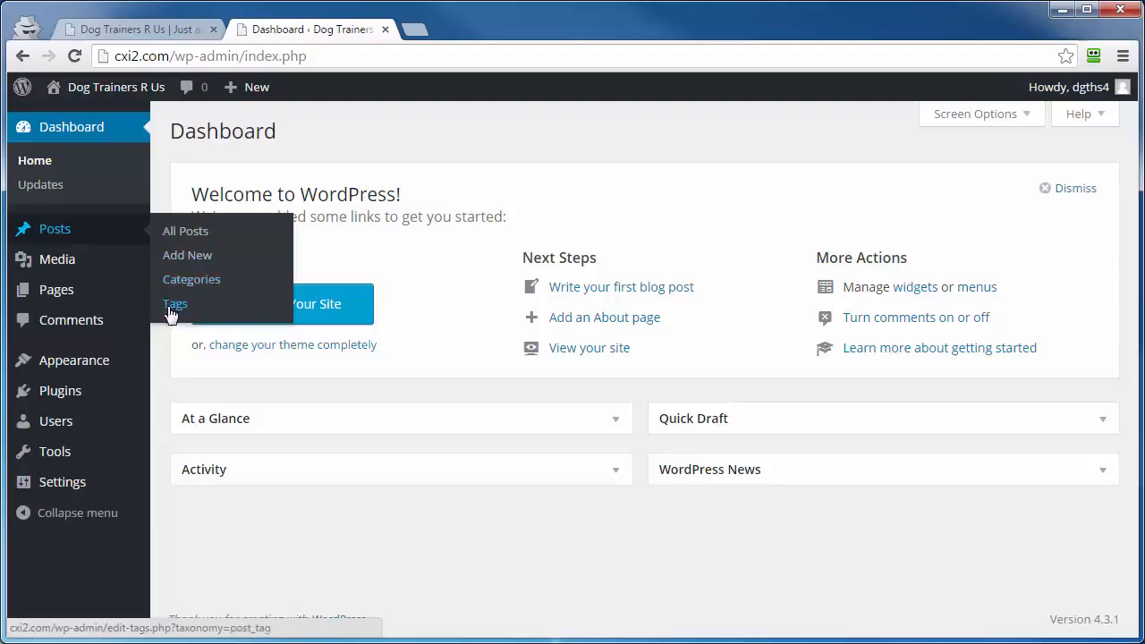
pyautogui.click(173, 265)
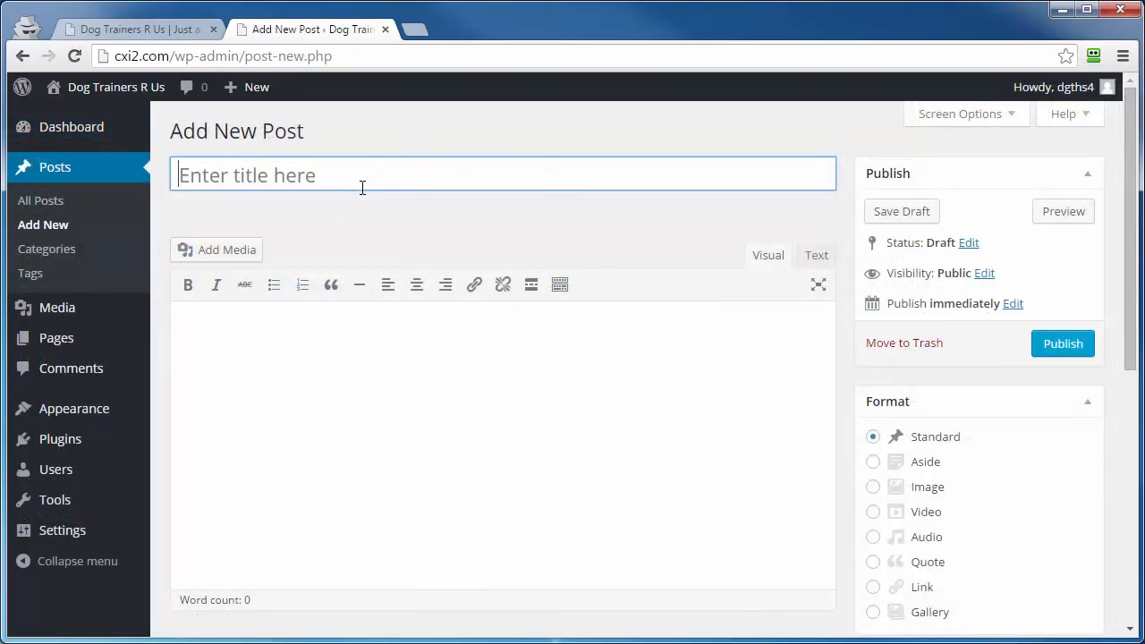
pyautogui.moveTo(255, 94)
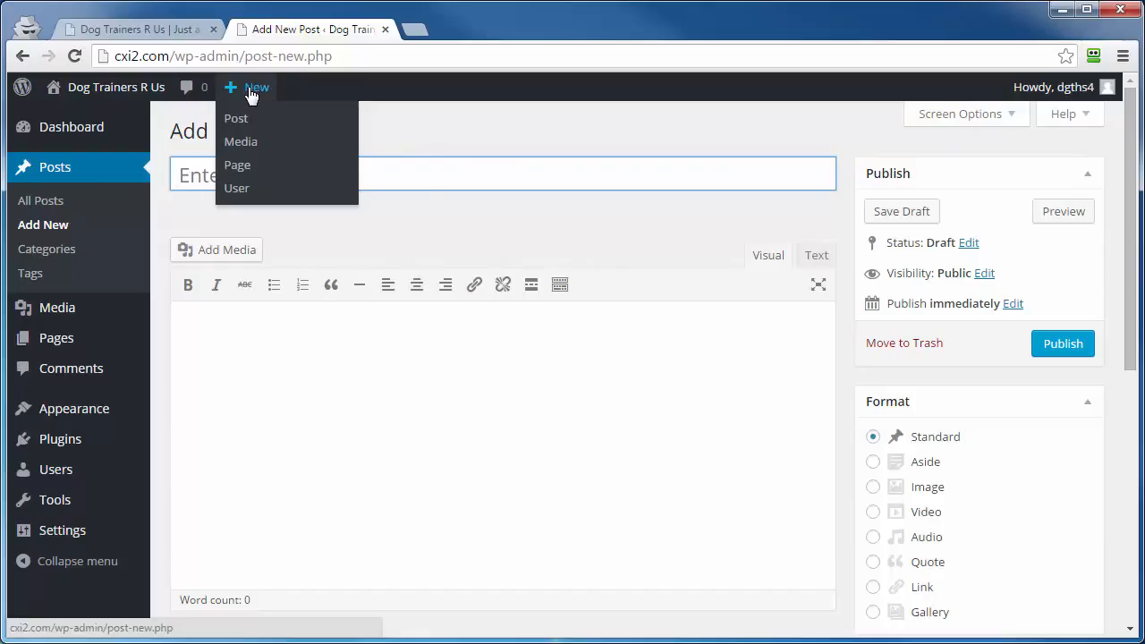
pyautogui.click(367, 125)
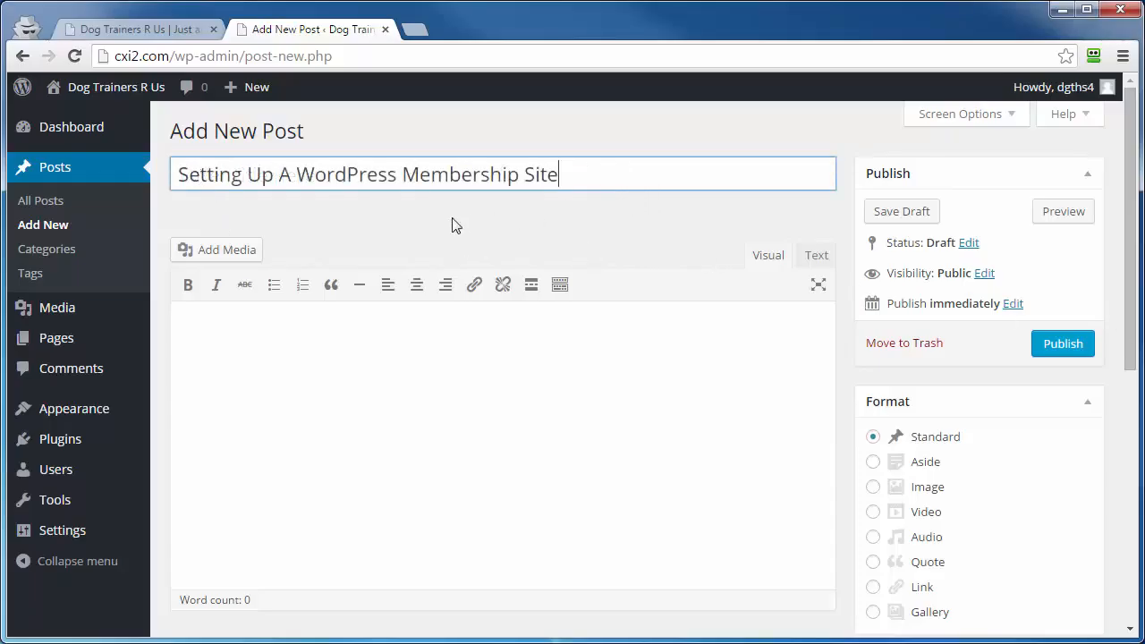
pyautogui.click(291, 234)
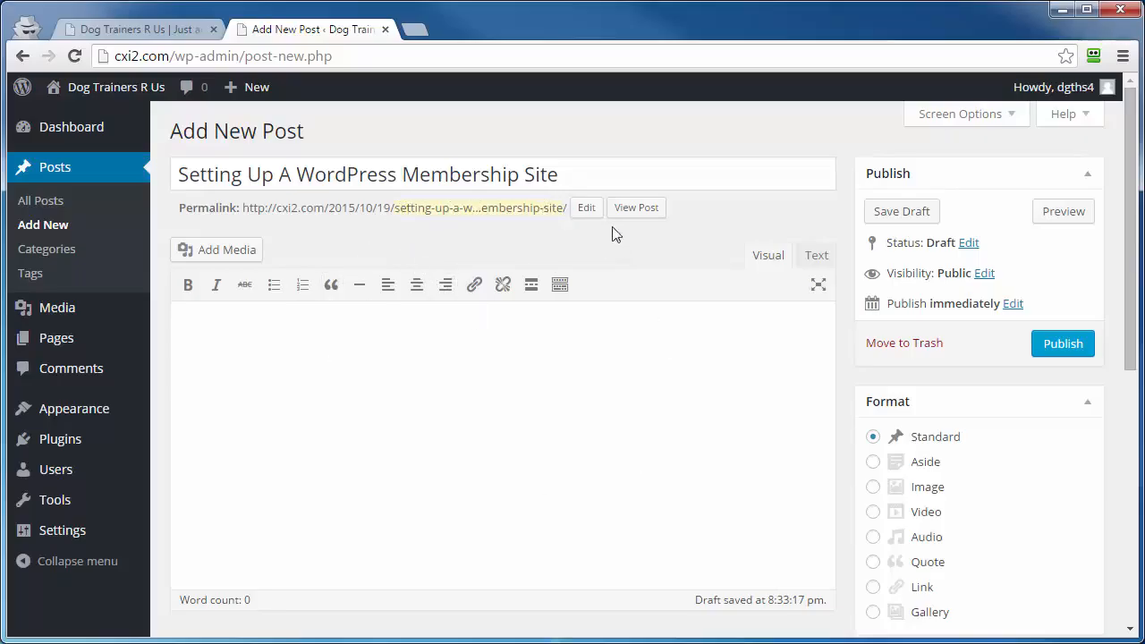
# Step: Open the post's permalink slug for editing and accept it as it is
pyautogui.click(585, 207)
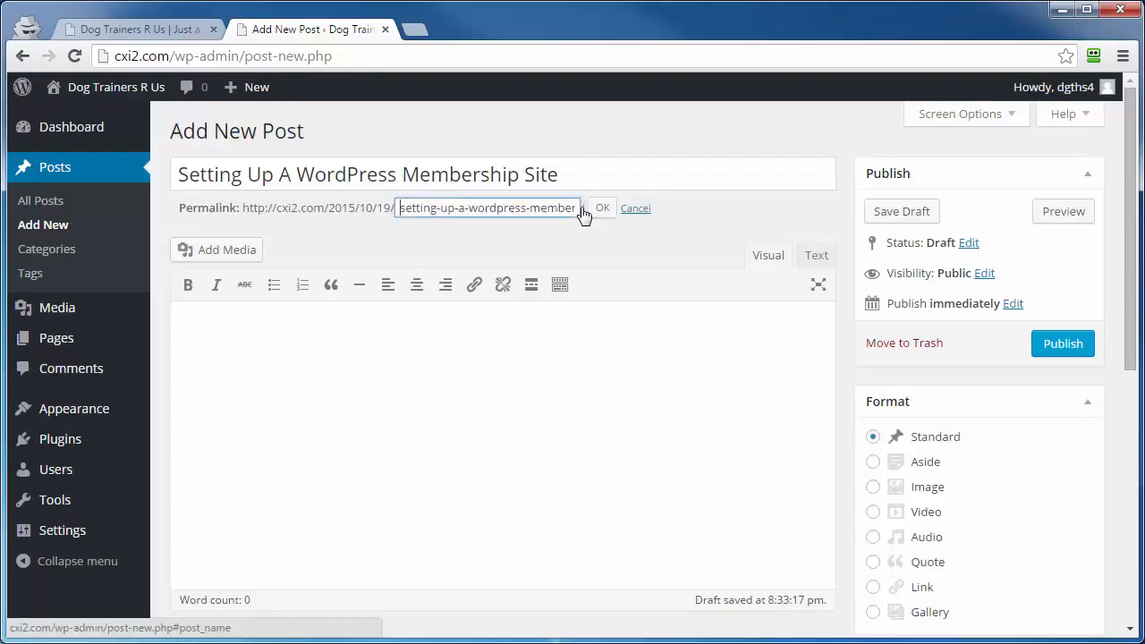
pyautogui.click(399, 207)
pyautogui.click(599, 212)
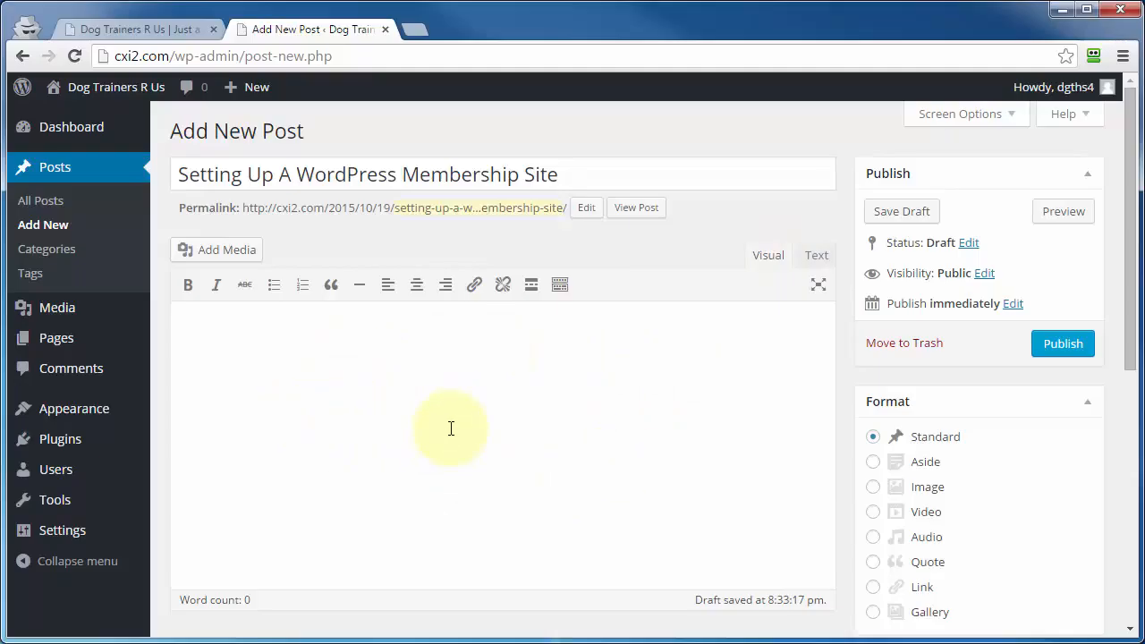
# Step: Compare the text and visual editing modes and show the second row of formatting tools in the visual editor
pyautogui.click(817, 258)
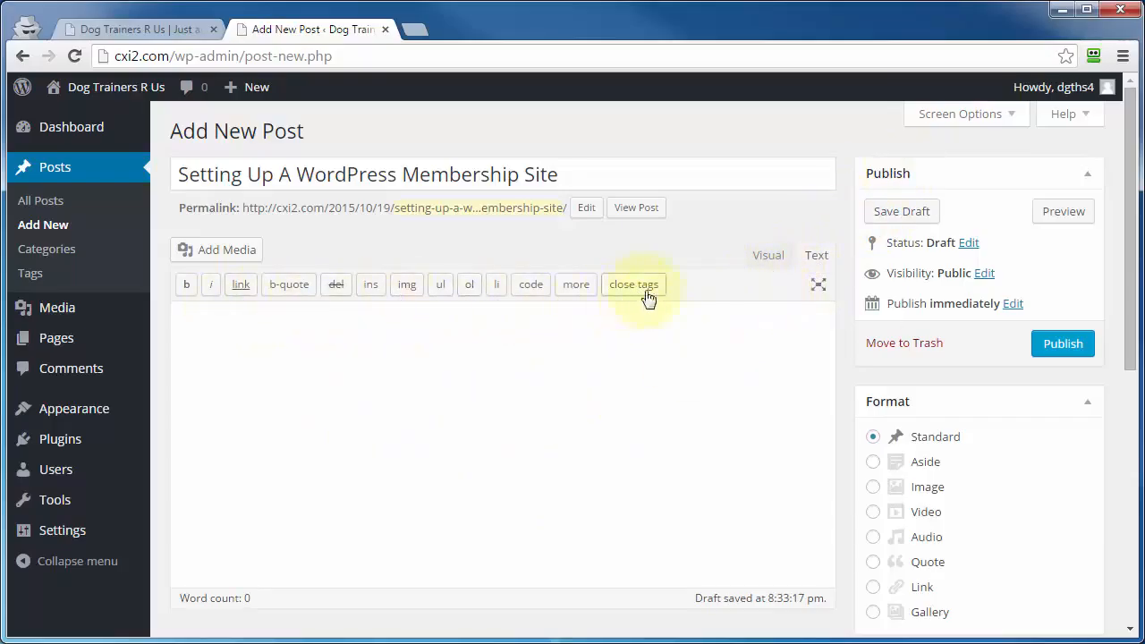
pyautogui.click(765, 258)
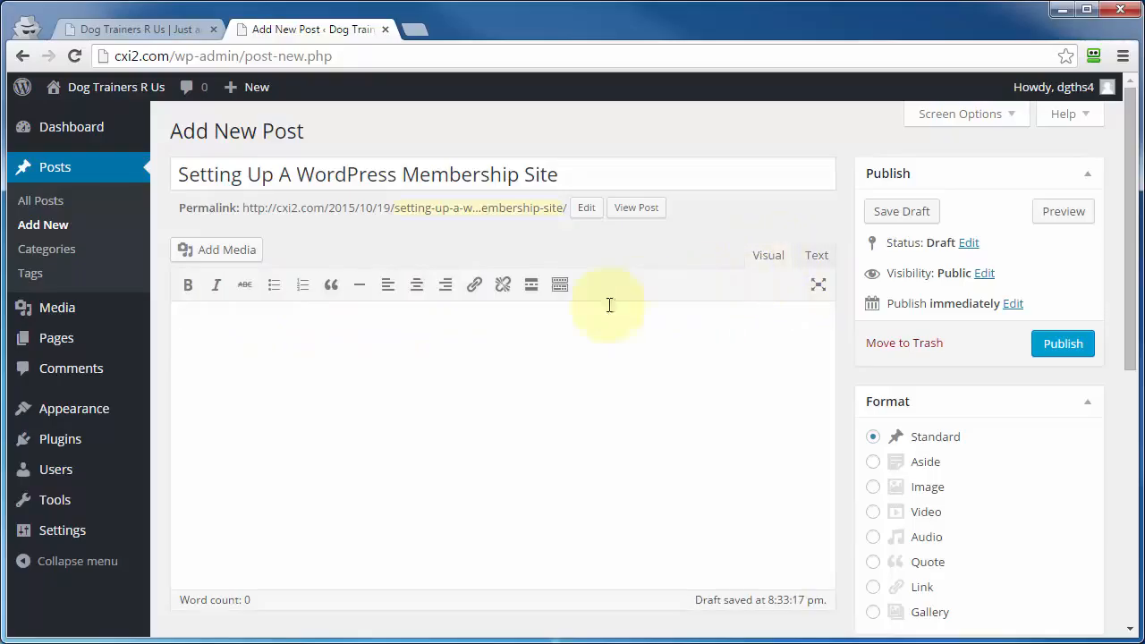
pyautogui.click(560, 286)
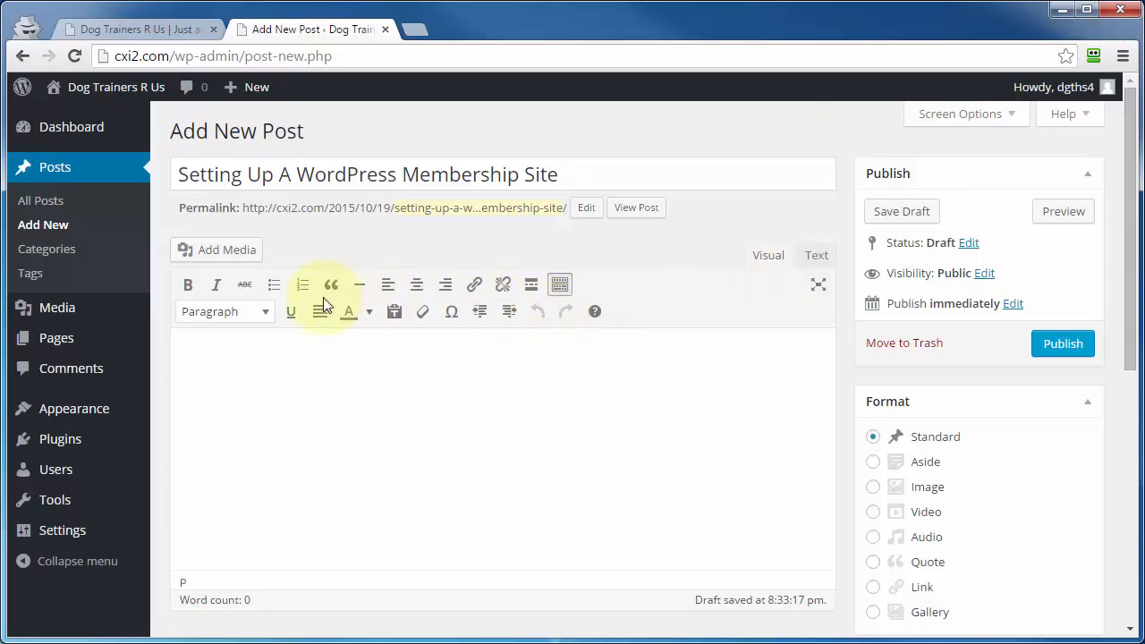
pyautogui.click(817, 257)
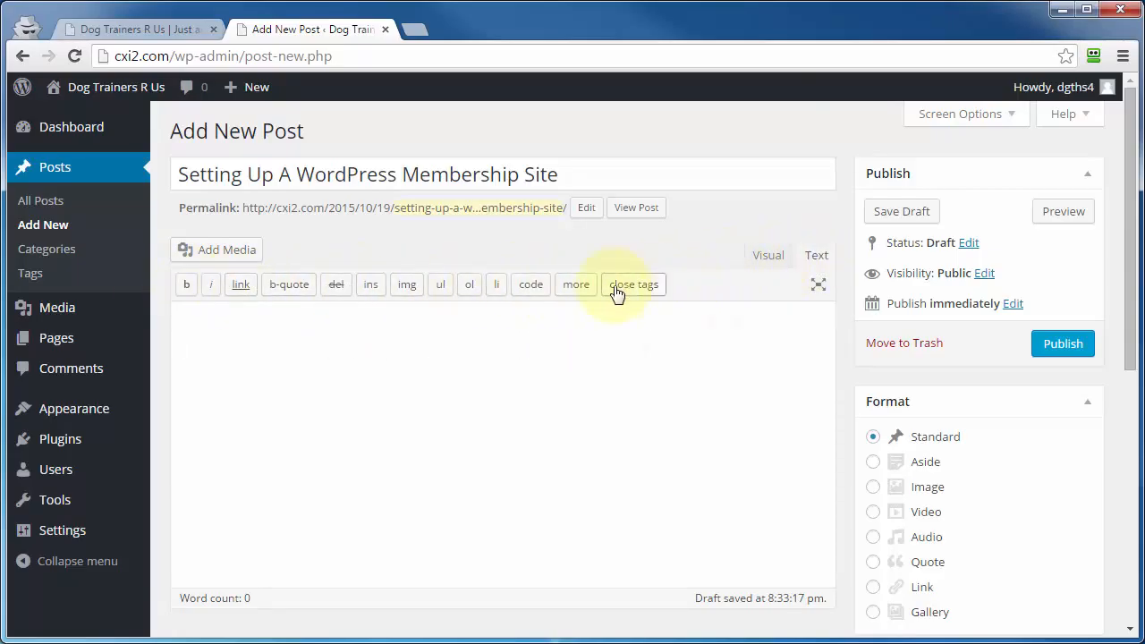
pyautogui.click(763, 262)
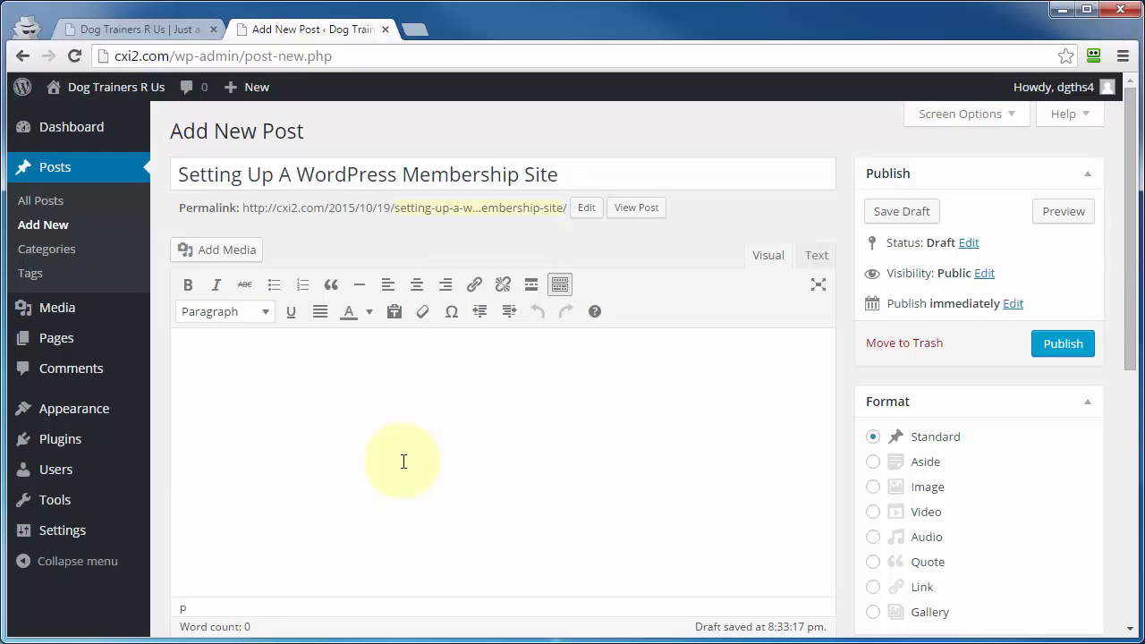
# Step: Switch to the Microsoft Word document, copy the first three paragraphs below its title, and return to the WordPress post editor
pyautogui.hotkey('alt', 'Tab')
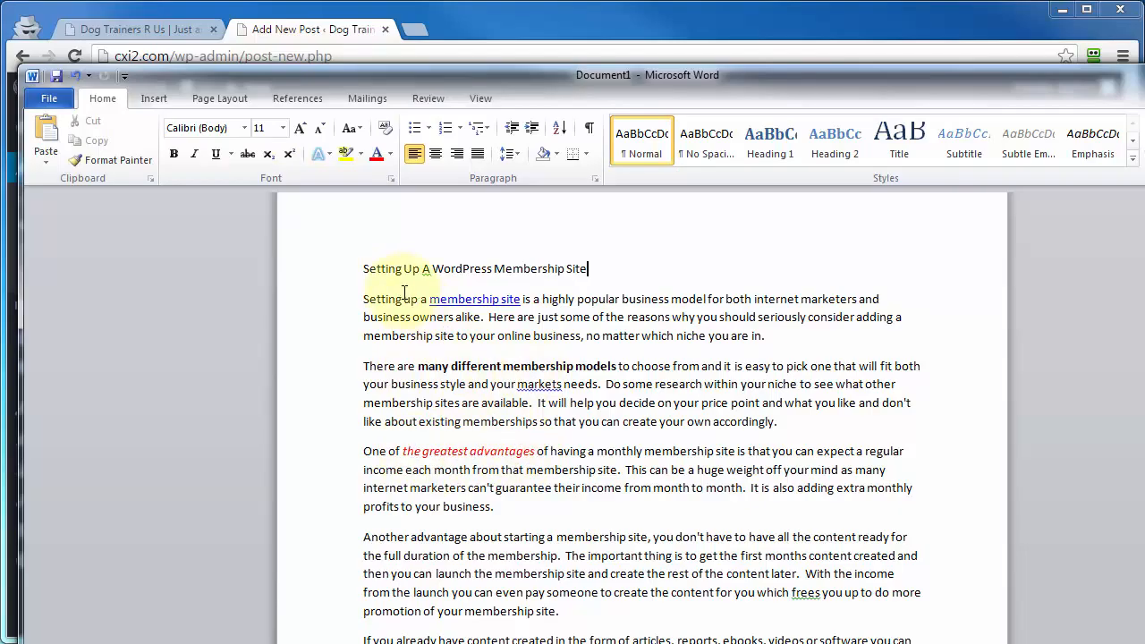
pyautogui.moveTo(365, 301); pyautogui.dragTo(535, 502)
pyautogui.rightClick(644, 388)
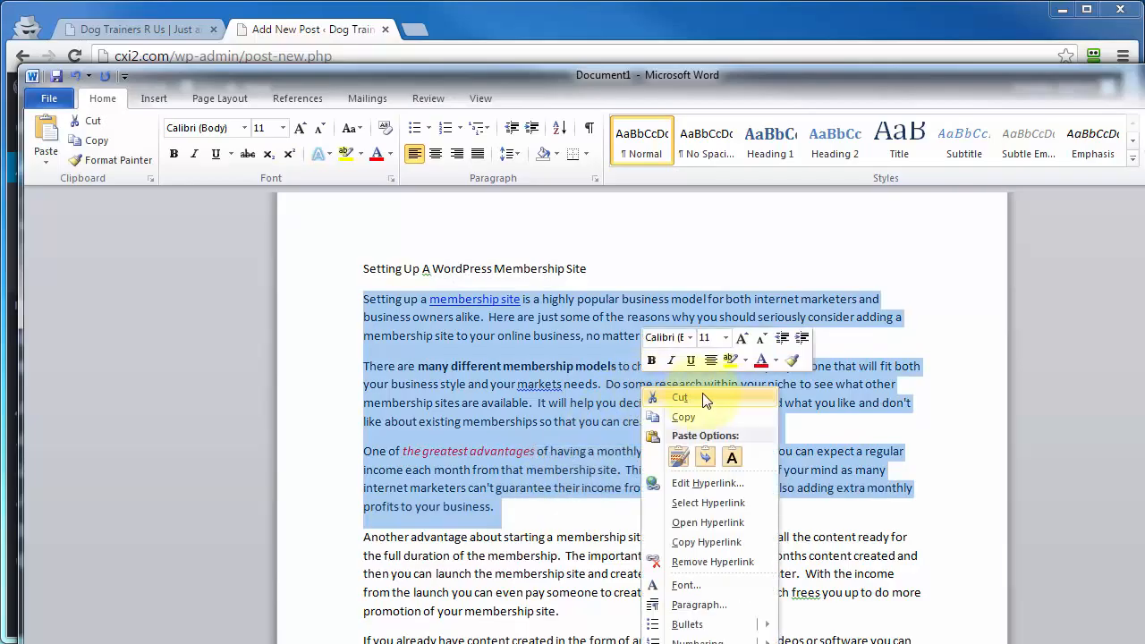
pyautogui.click(682, 414)
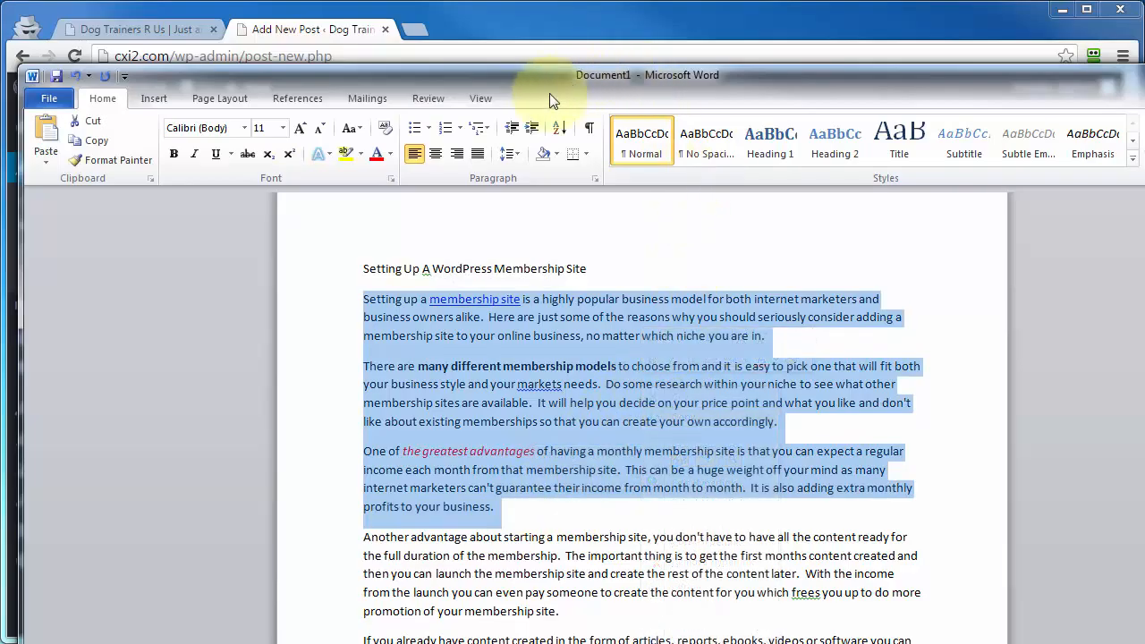
pyautogui.hotkey('alt', 'Tab')
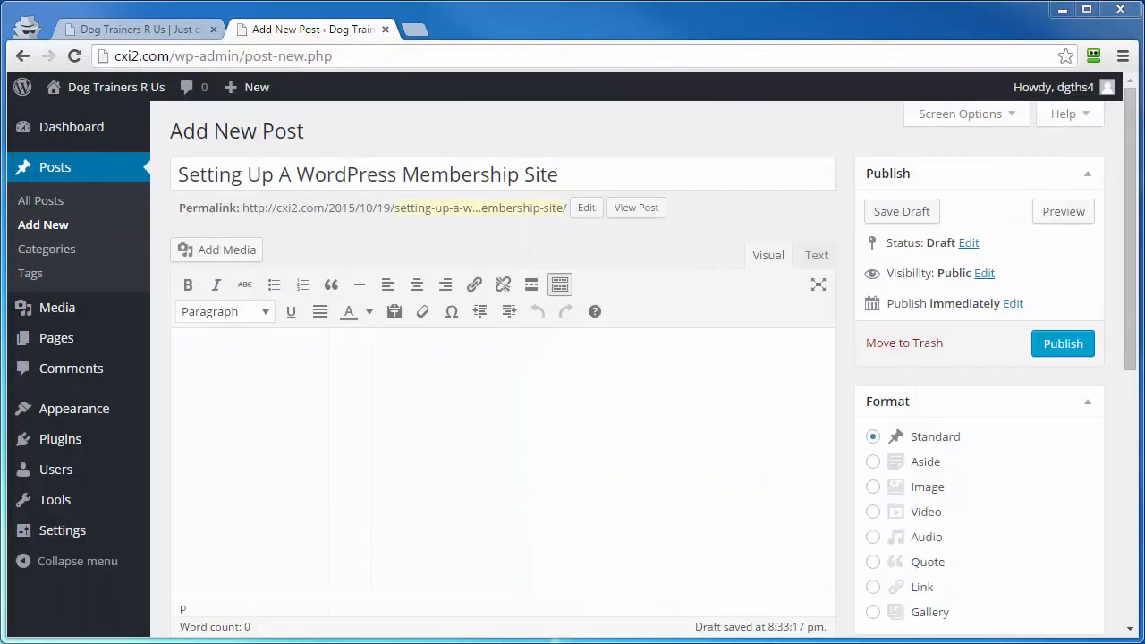
# Step: Turn on plain-text pasting and paste the copied paragraphs into the post body
pyautogui.click(396, 315)
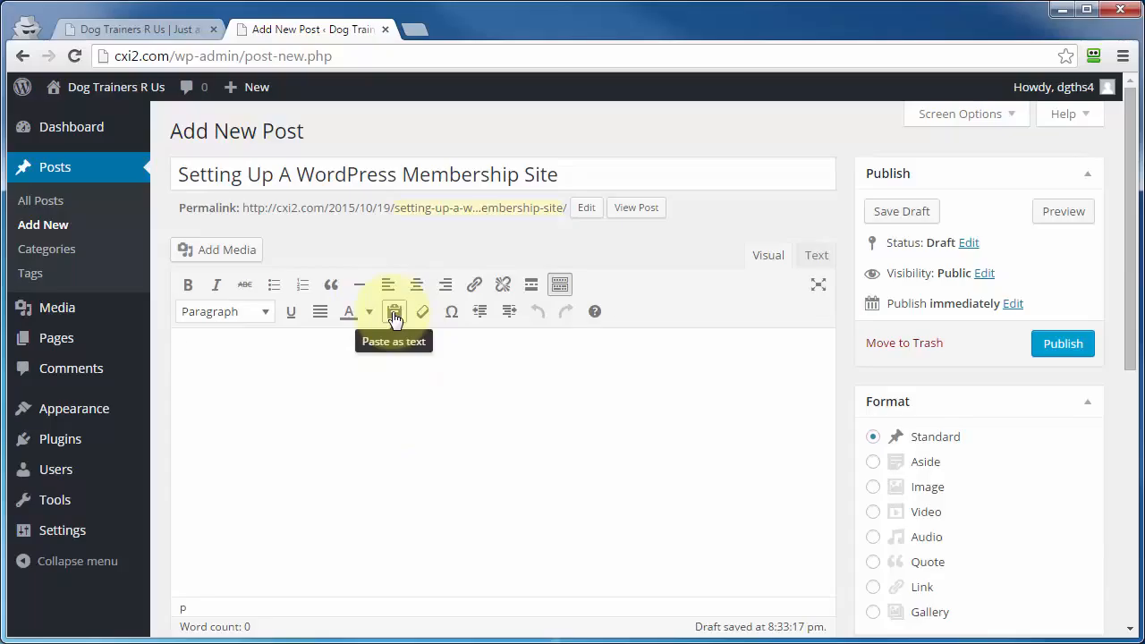
pyautogui.click(396, 315)
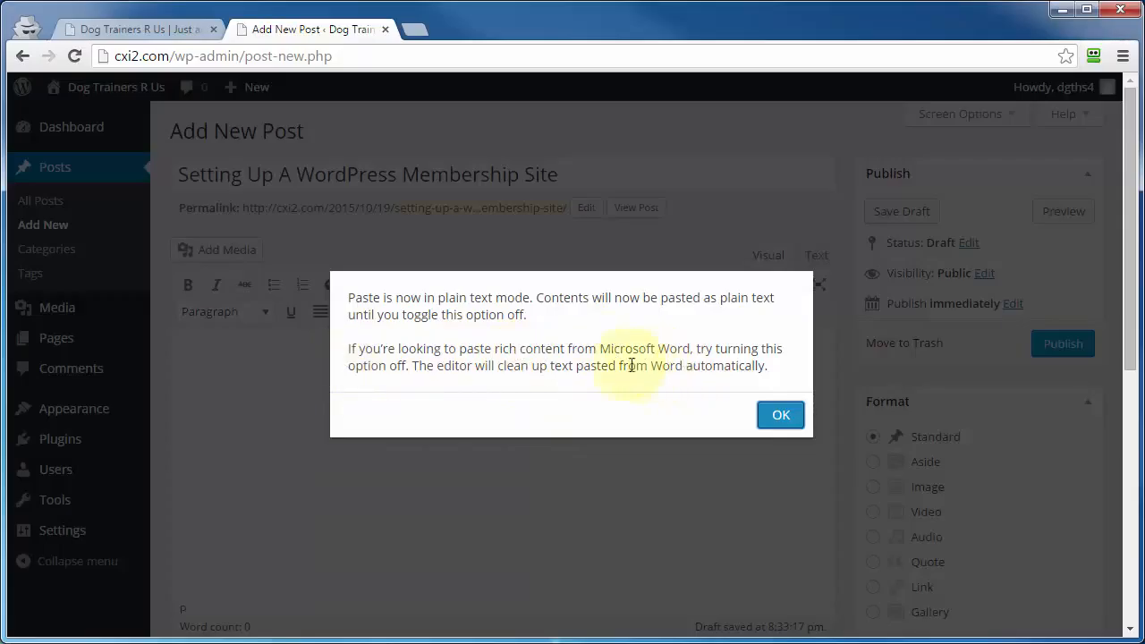
pyautogui.click(782, 416)
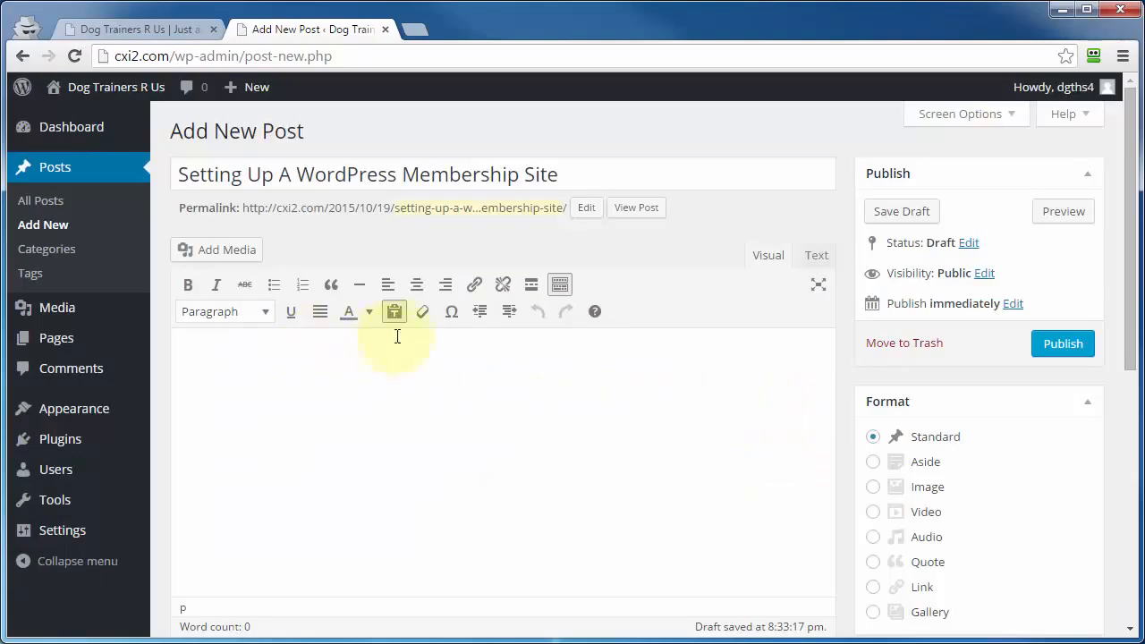
pyautogui.rightClick(214, 354)
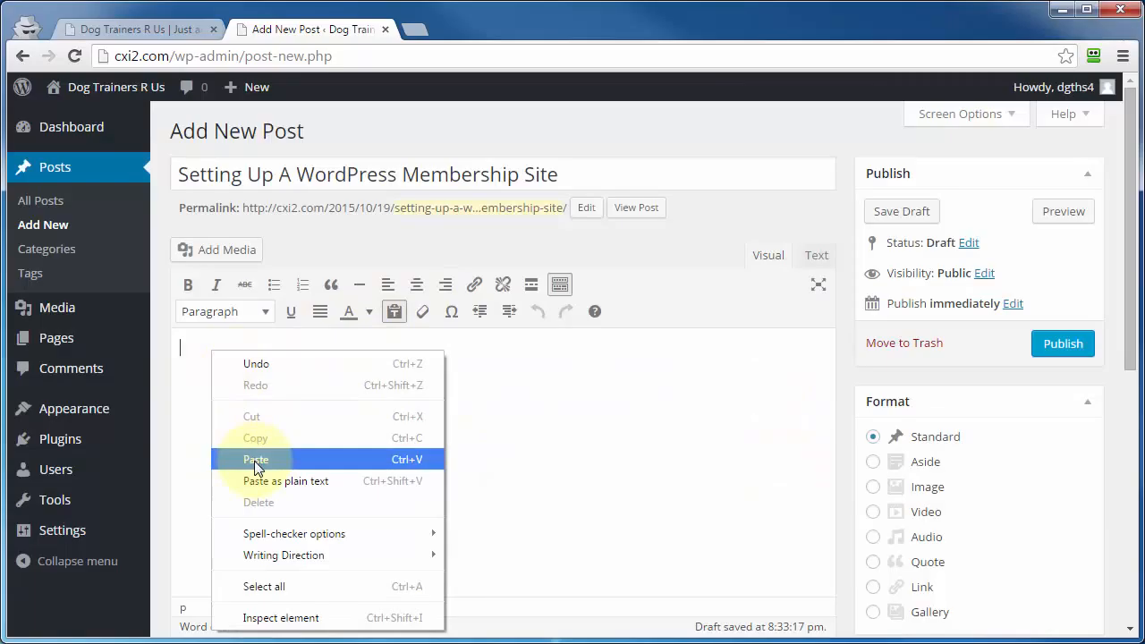
pyautogui.click(256, 460)
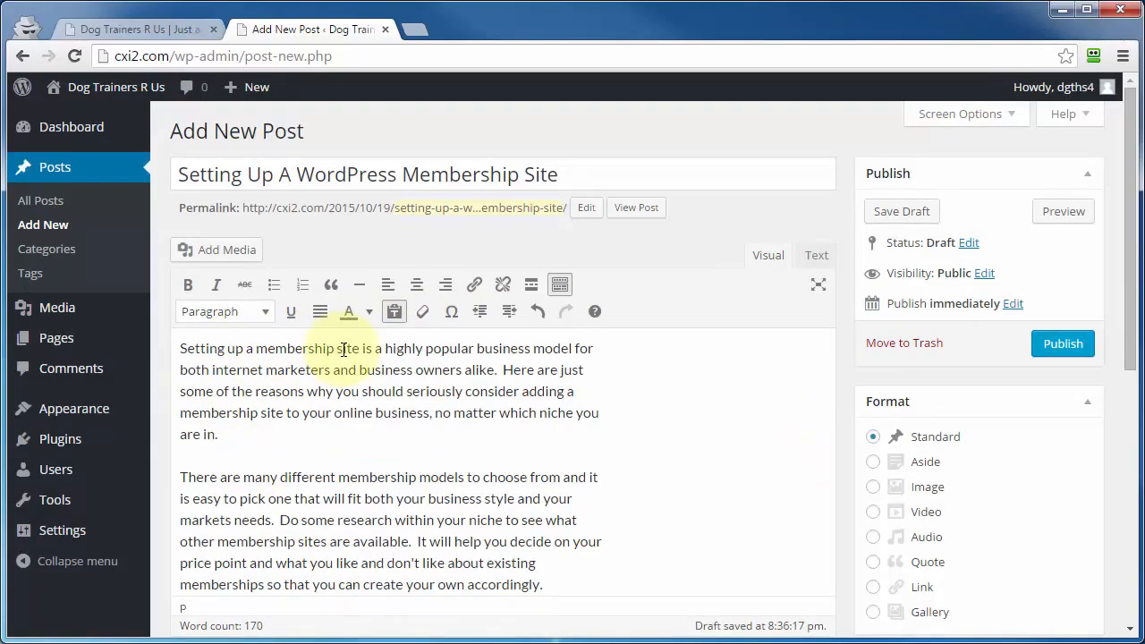
# Step: With plain-text pasting turned off, paste the copied paragraphs with formatting above the existing text and check their HTML code
pyautogui.doubleClick(264, 351)
pyautogui.click(338, 349)
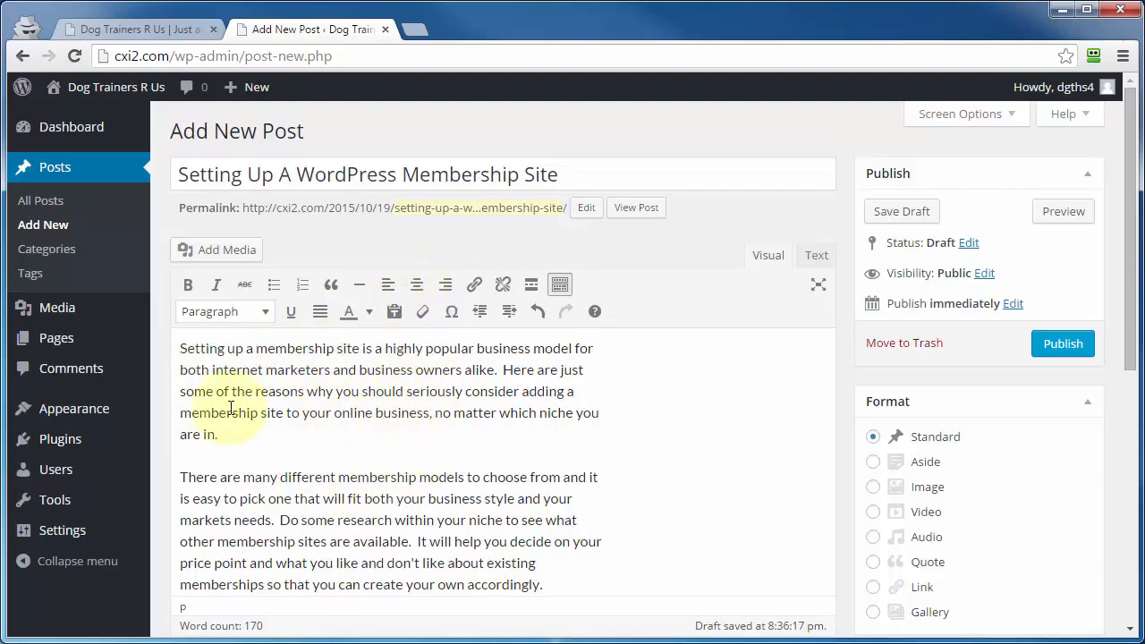
pyautogui.rightClick(196, 309)
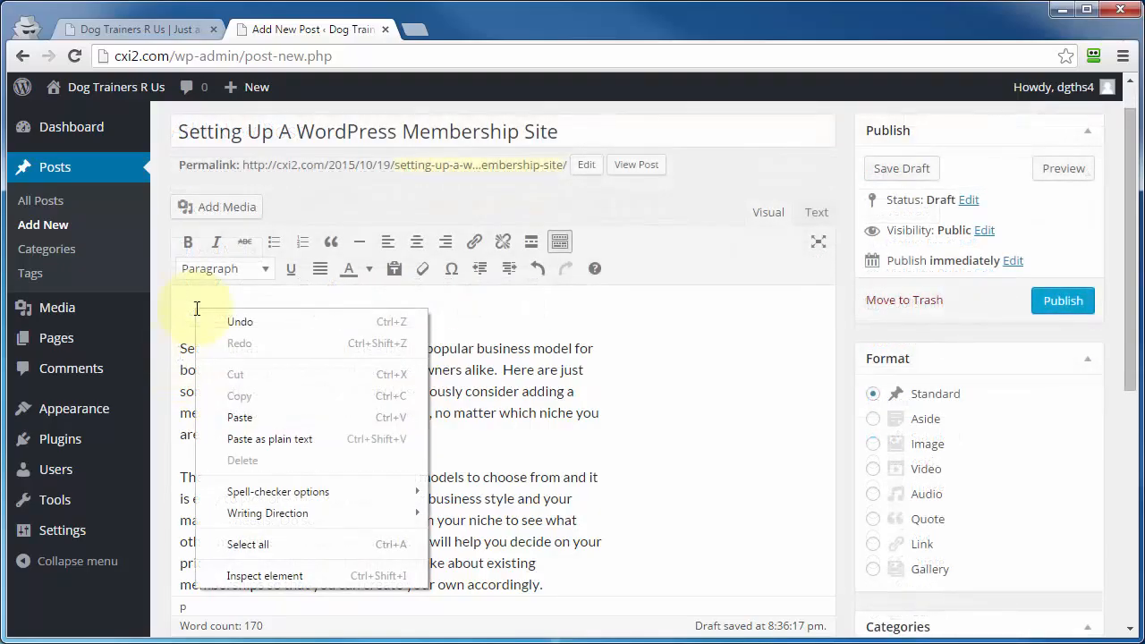
pyautogui.click(240, 417)
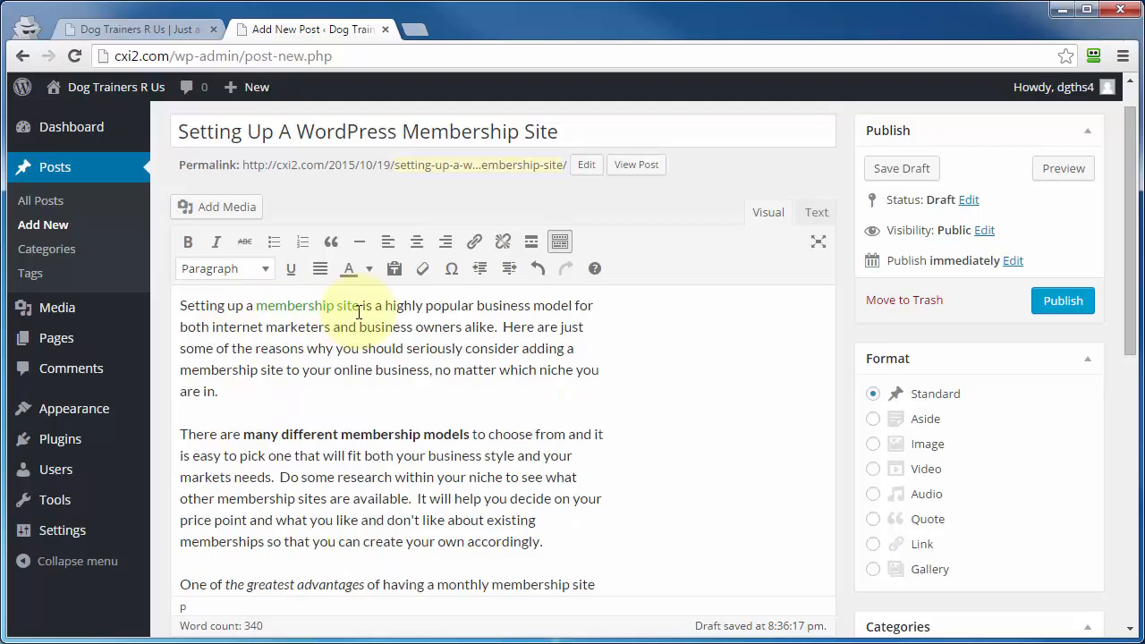
pyautogui.click(817, 215)
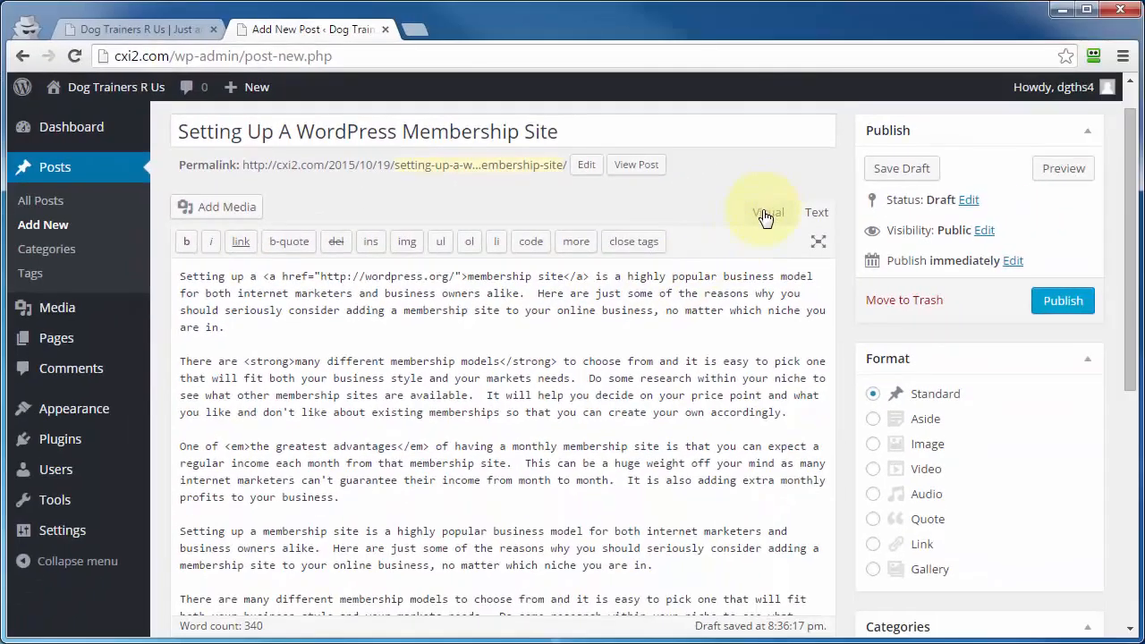
pyautogui.click(765, 215)
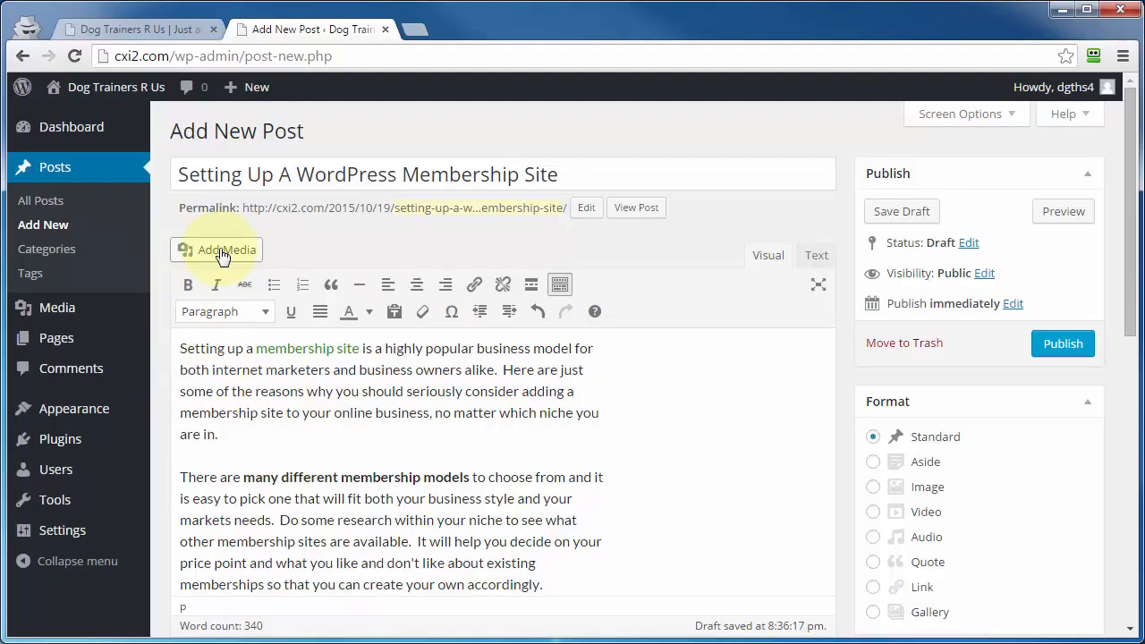
# Step: Insert happy-christmas-smiley.png from the media library at the start of the post at full size, with no alignment
pyautogui.click(181, 353)
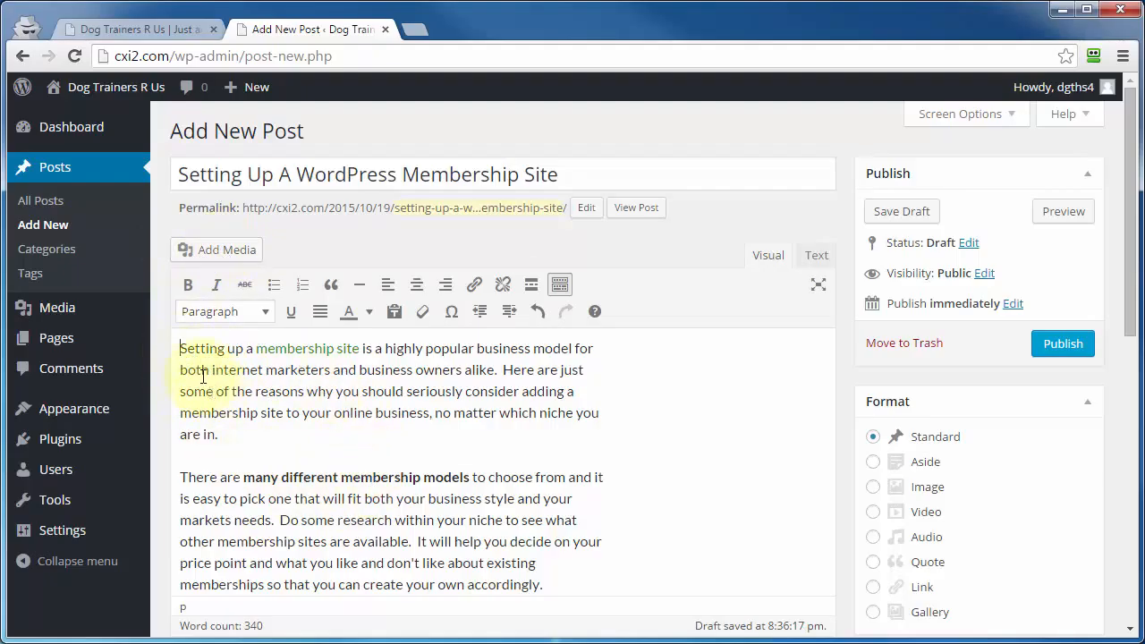
pyautogui.click(229, 258)
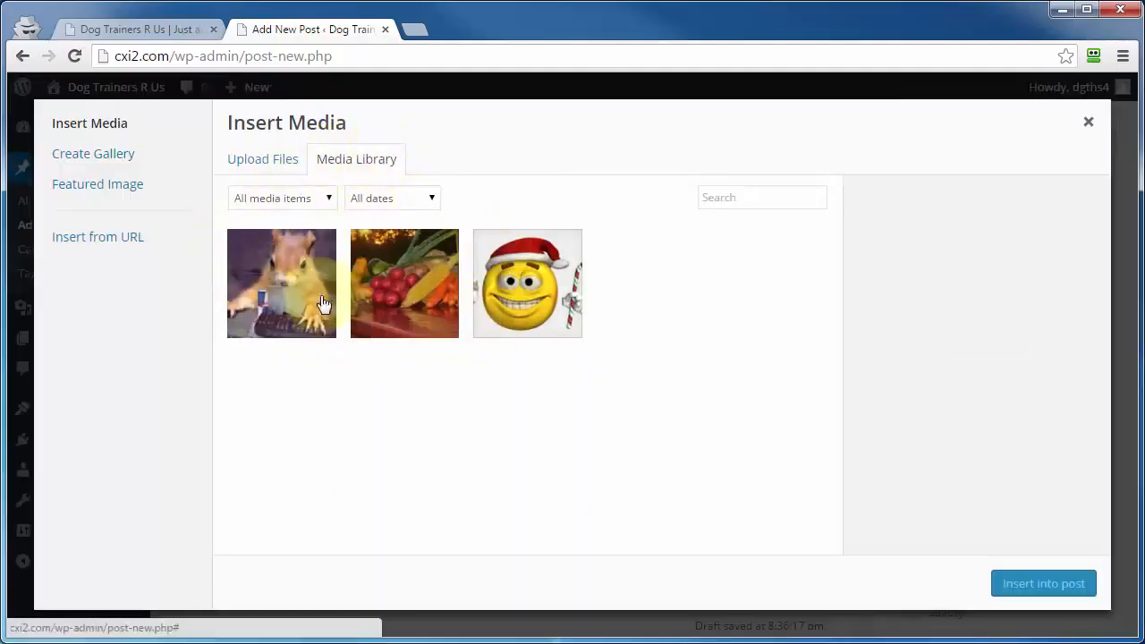
pyautogui.click(241, 160)
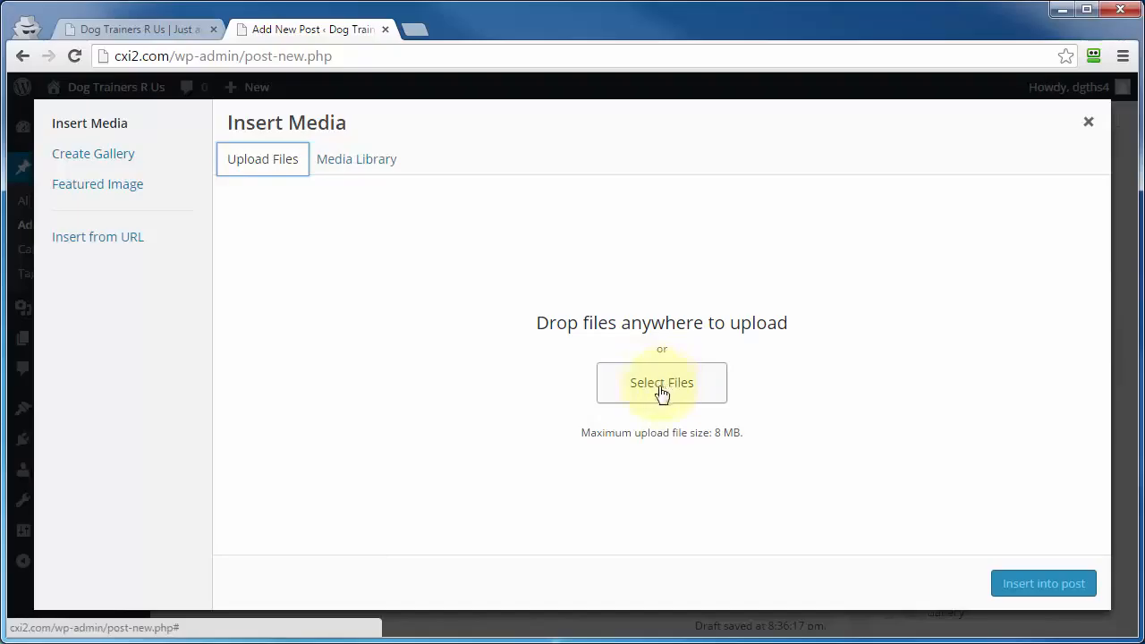
pyautogui.click(99, 240)
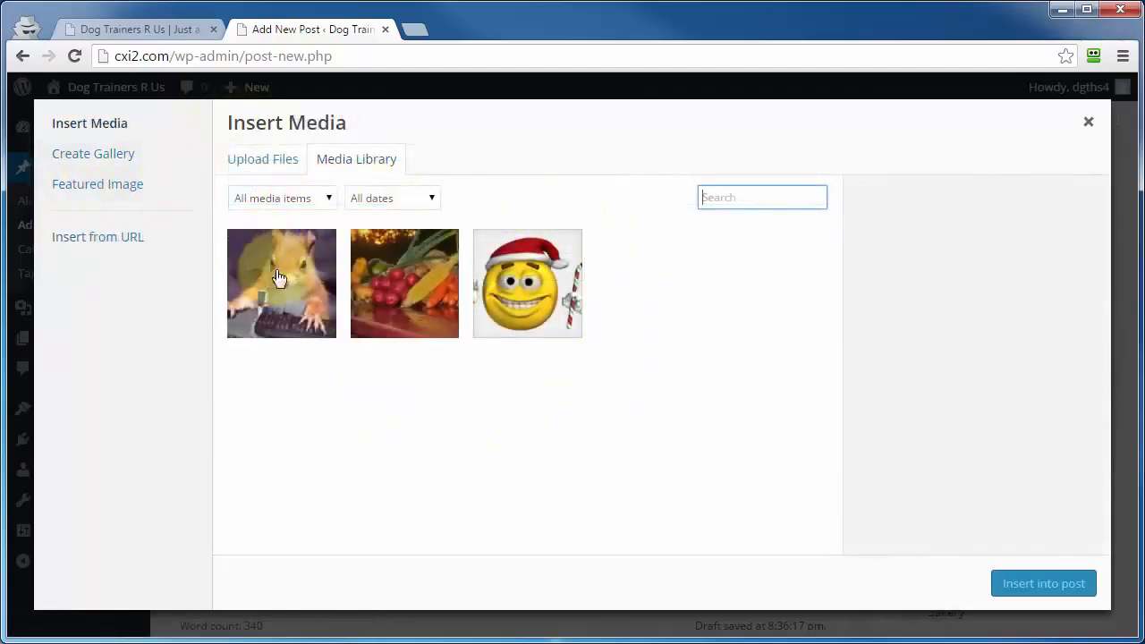
pyautogui.click(515, 295)
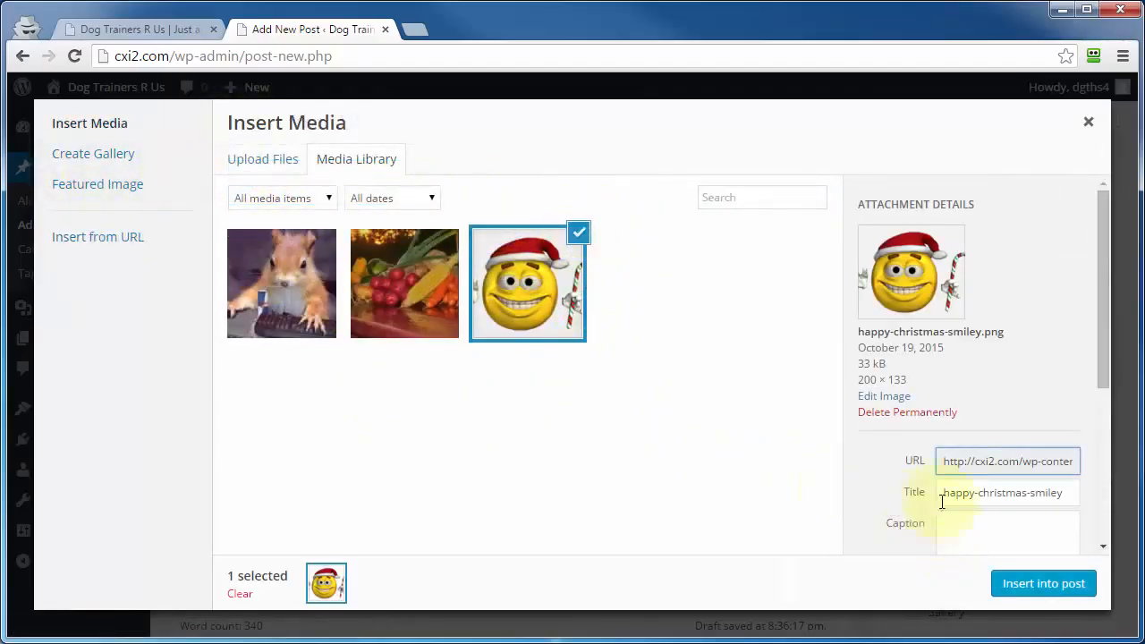
pyautogui.scroll(-3, 882, 483)
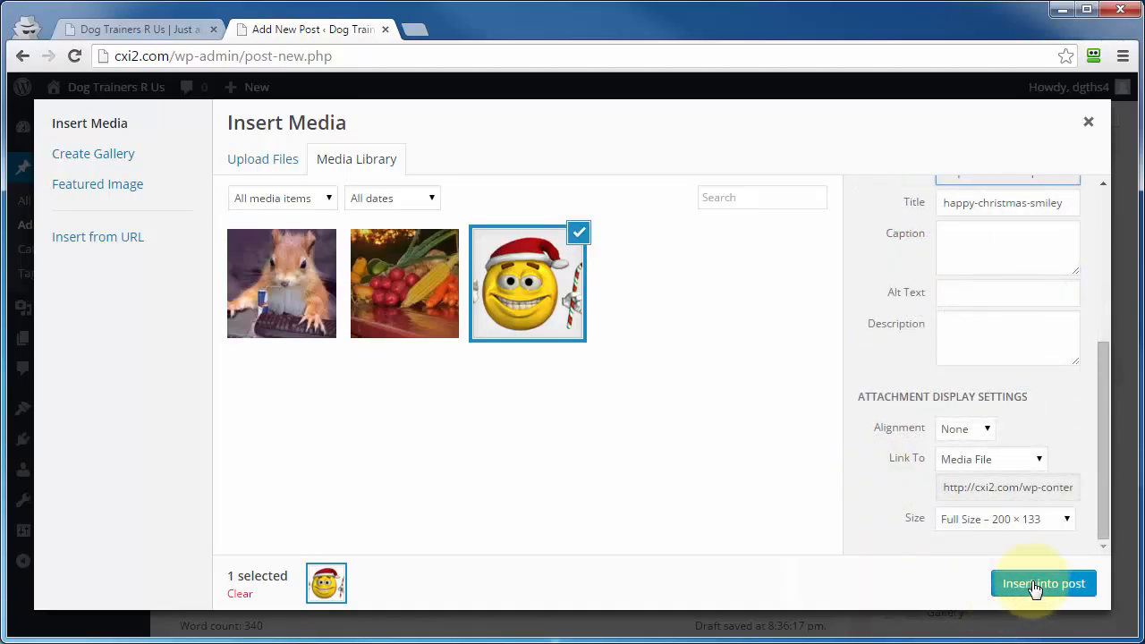
pyautogui.click(1038, 583)
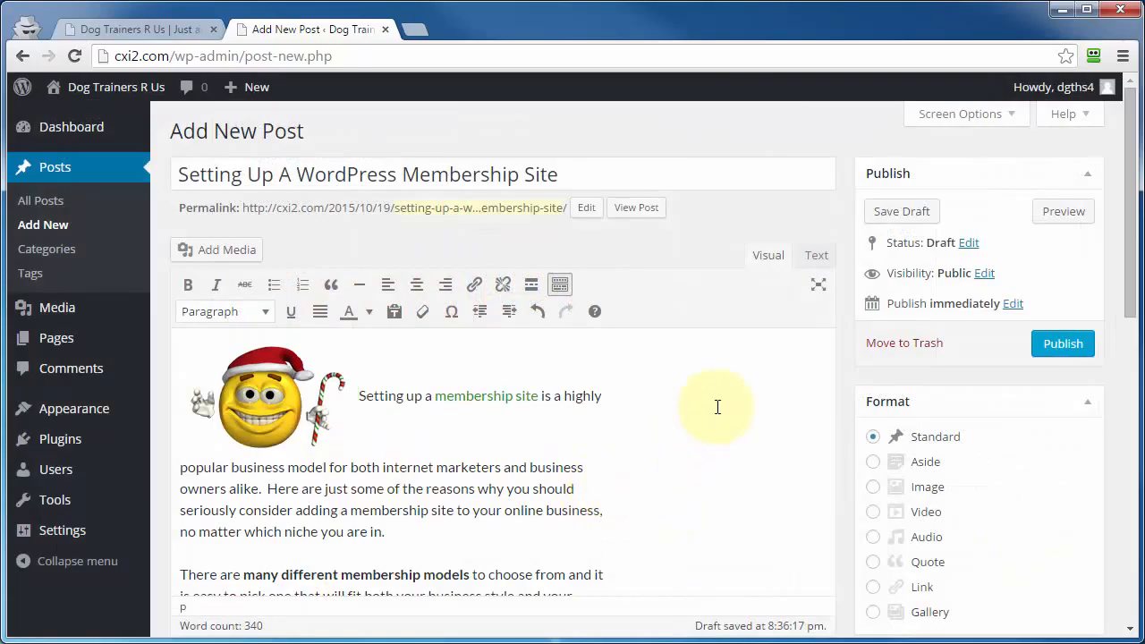
# Step: Open the screen options and compare the ticked items with the boxes displayed beside the post
pyautogui.click(980, 122)
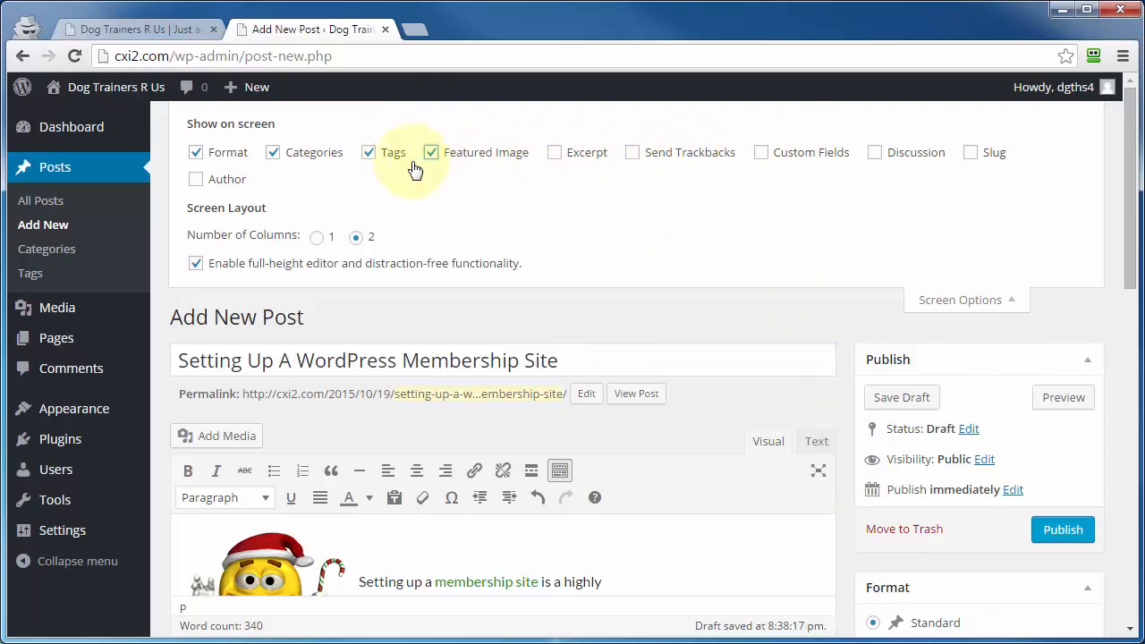
pyautogui.scroll(-8, 908, 256)
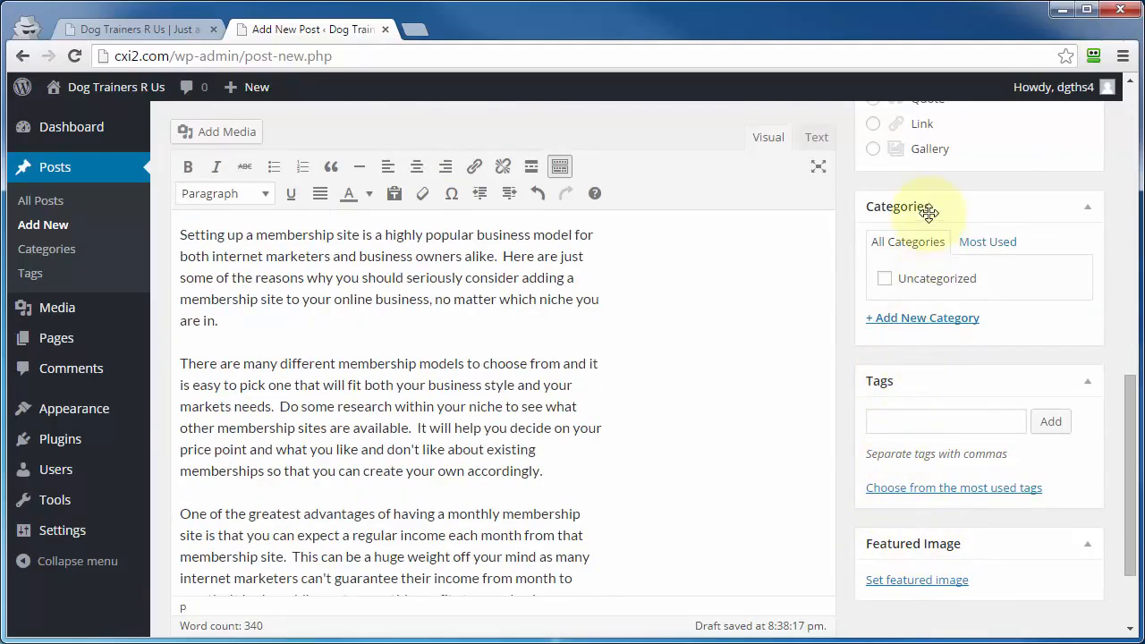
pyautogui.scroll(8, 854, 380)
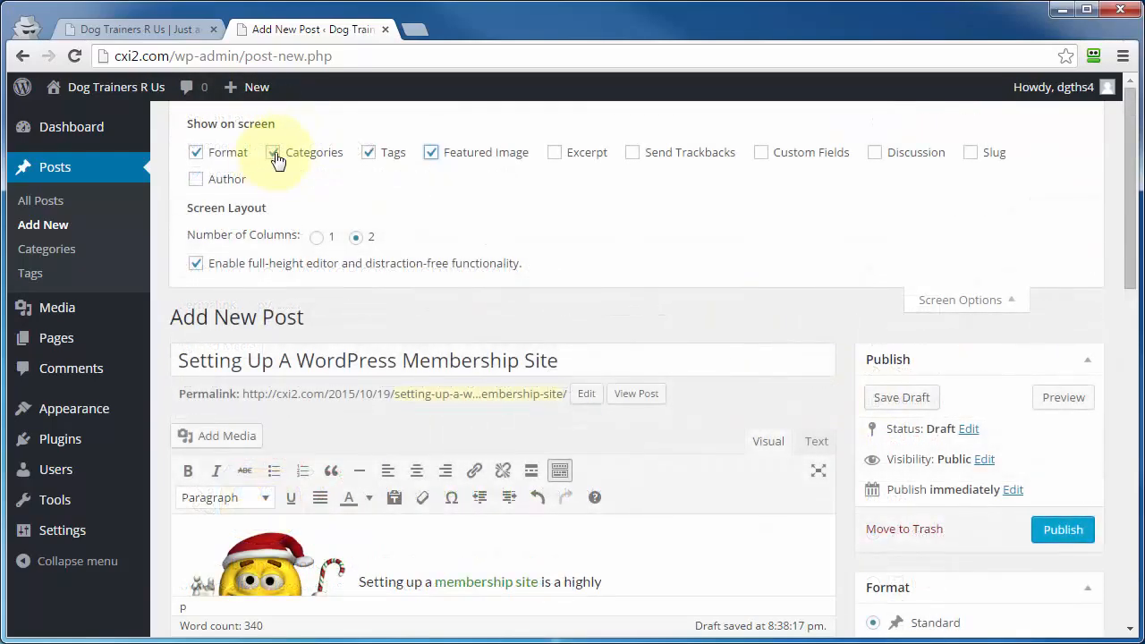
# Step: Hide the Categories, Tags, Featured Image and Format boxes on the post editing screen
pyautogui.click(273, 154)
pyautogui.click(368, 154)
pyautogui.click(432, 153)
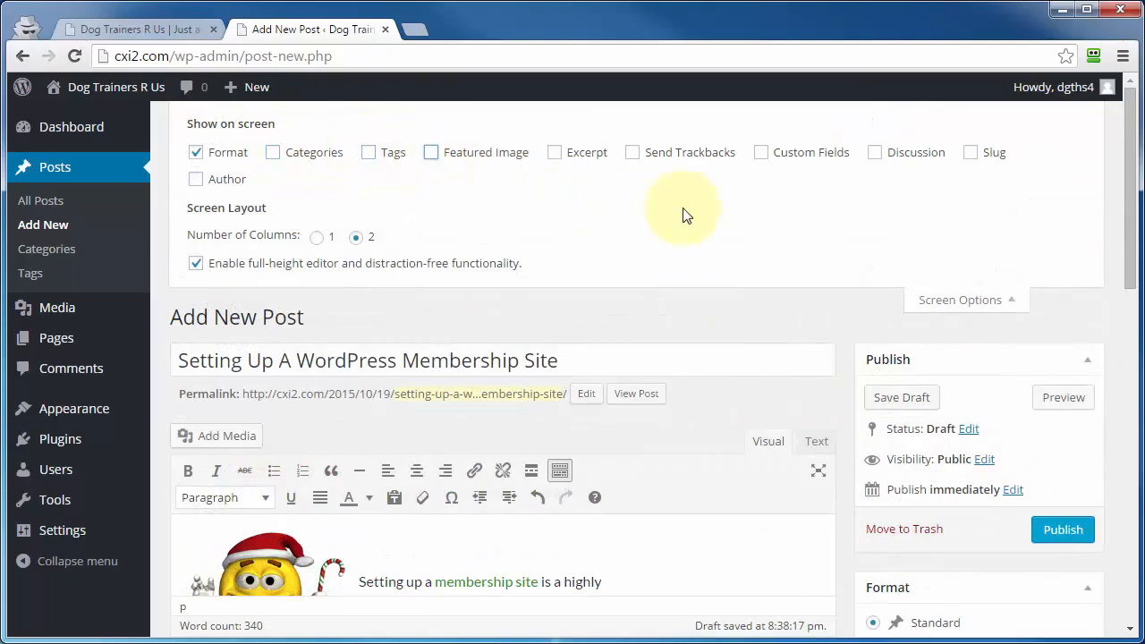
pyautogui.scroll(-8, 682, 216)
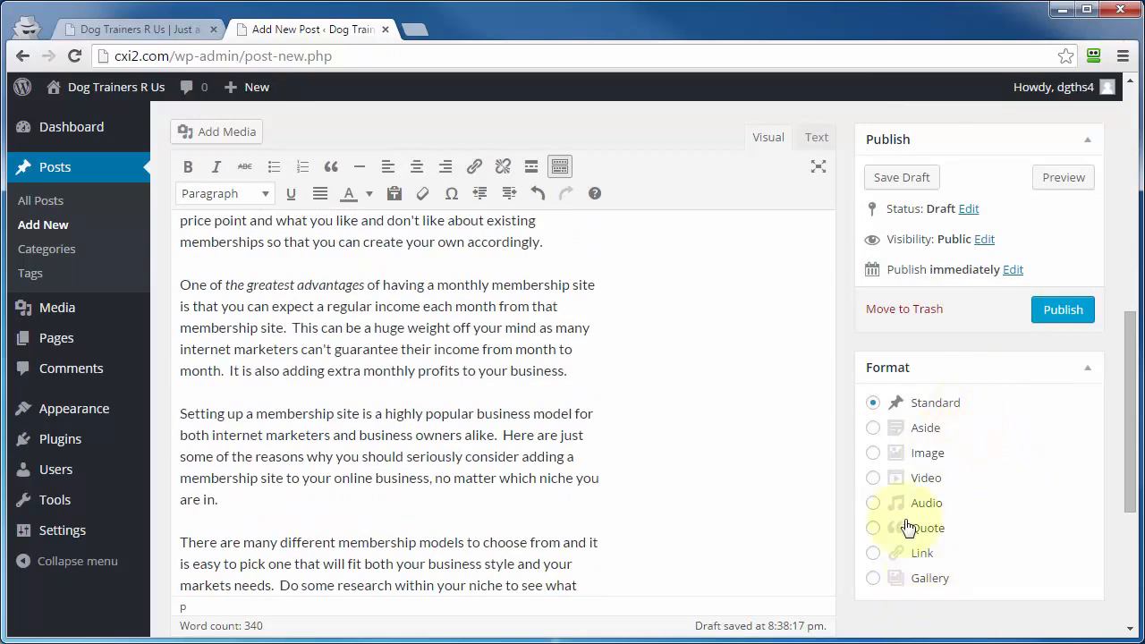
pyautogui.scroll(8, 877, 474)
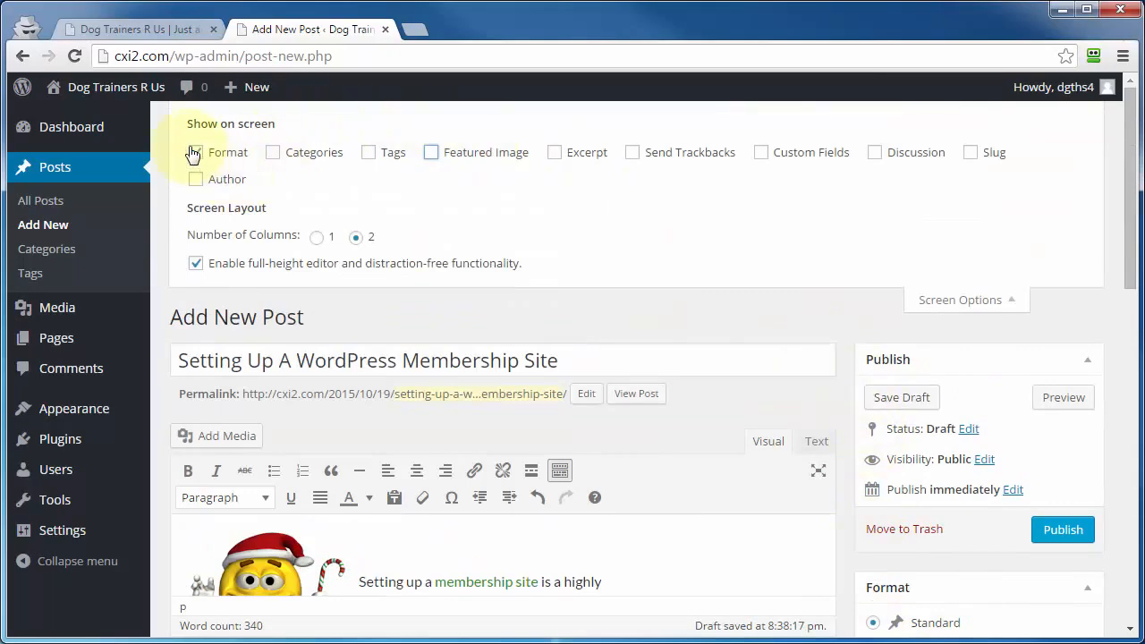
pyautogui.click(194, 153)
pyautogui.scroll(-4, 1003, 501)
pyautogui.scroll(4, 998, 497)
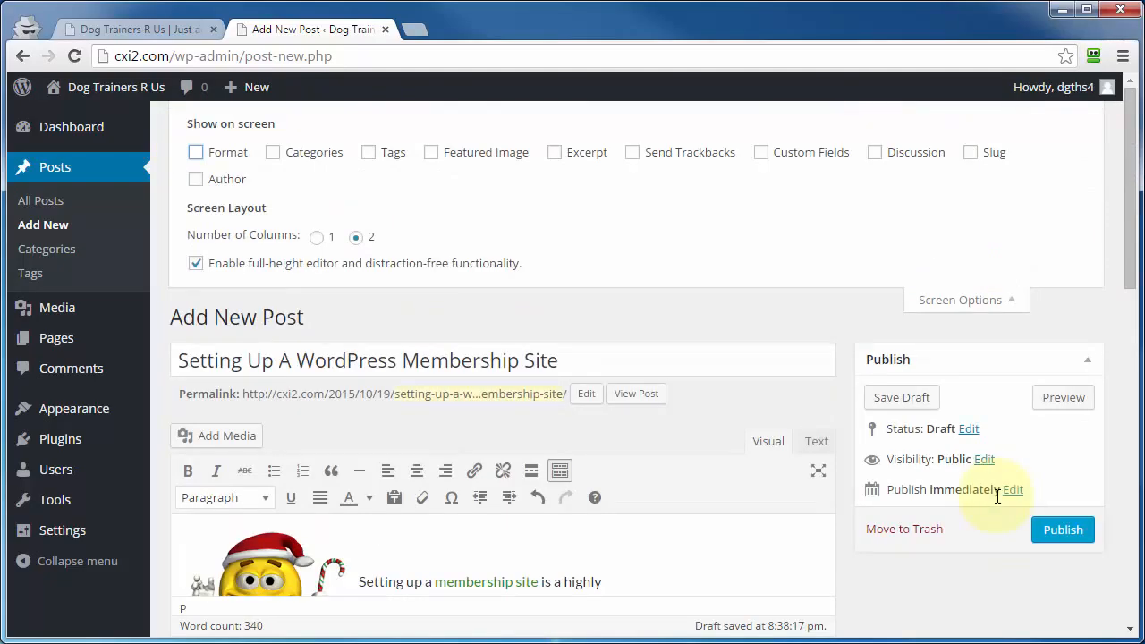
pyautogui.scroll(-3, 984, 524)
pyautogui.scroll(3, 967, 447)
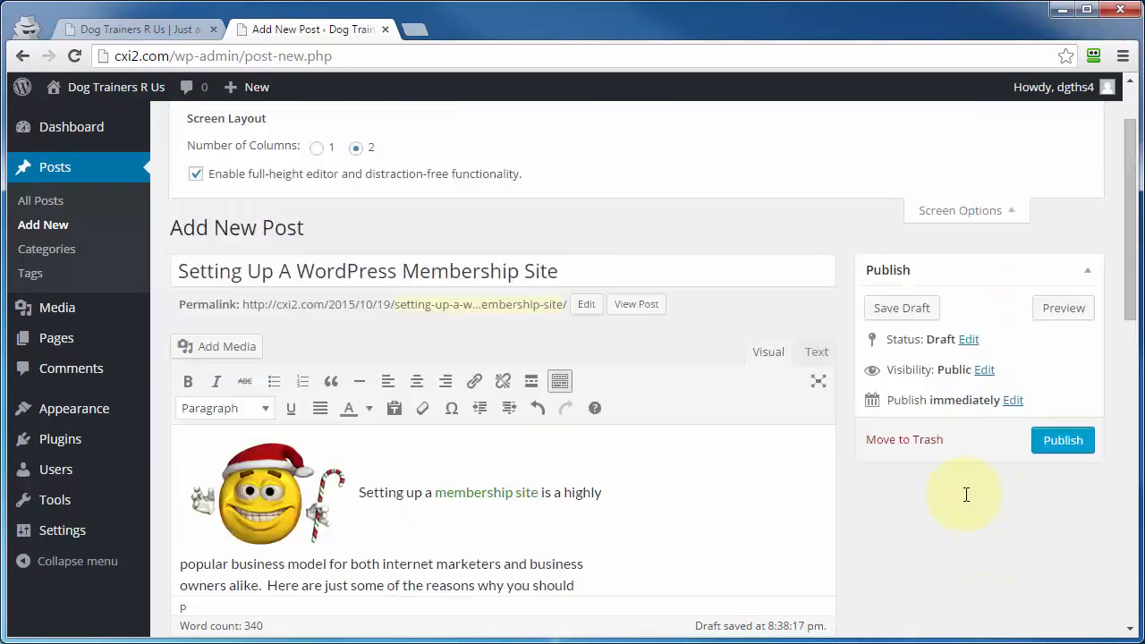
# Step: Show the Format, Categories, Tags and Featured Image boxes on the post editing screen again
pyautogui.click(196, 153)
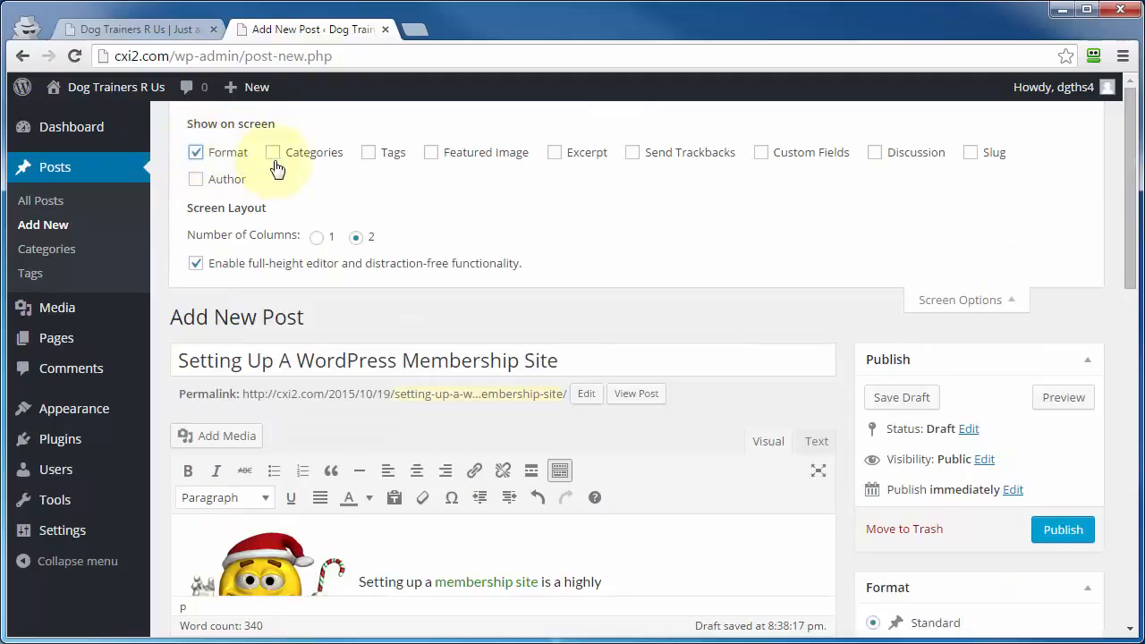
pyautogui.click(274, 154)
pyautogui.click(384, 157)
pyautogui.click(432, 153)
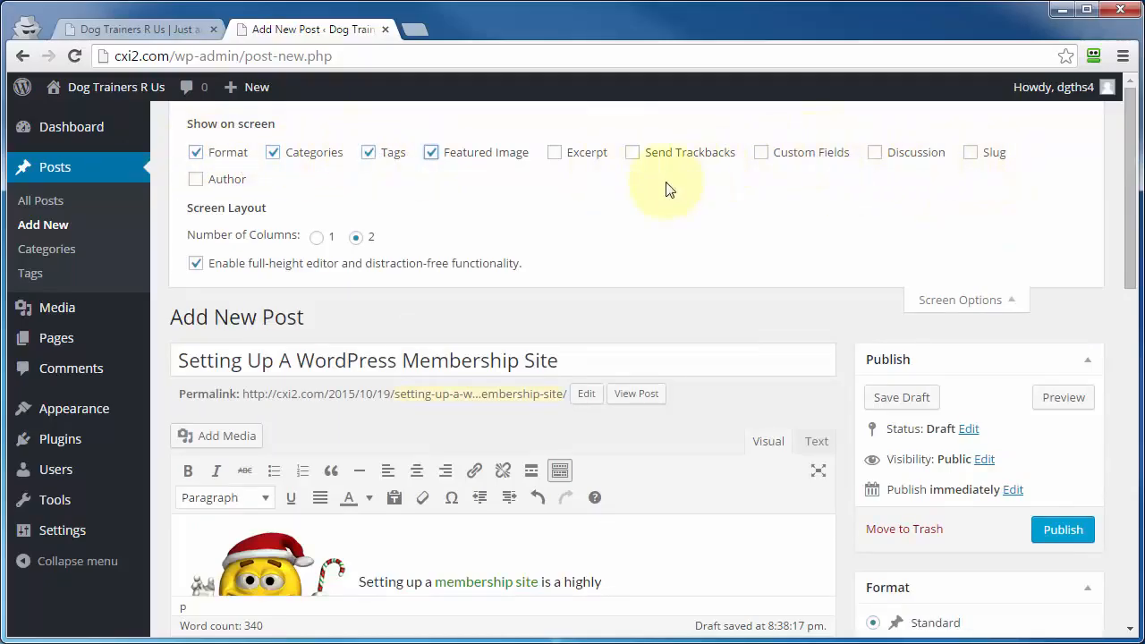
# Step: Show the Discussion box on the post editing screen
pyautogui.click(876, 155)
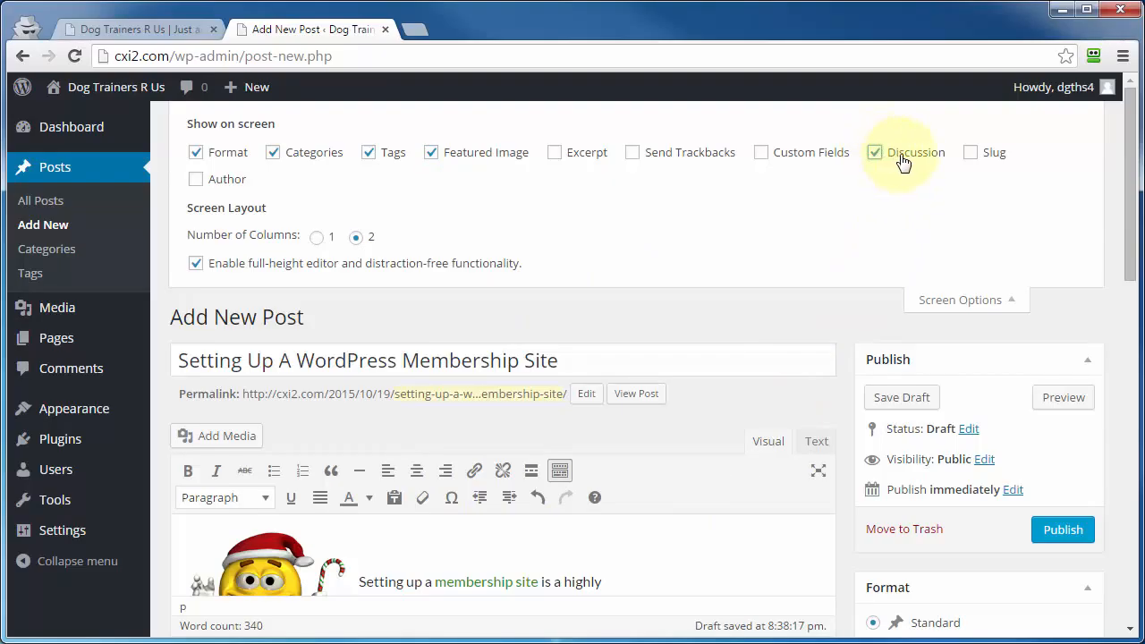
pyautogui.scroll(-3, 838, 421)
pyautogui.scroll(-6, 843, 471)
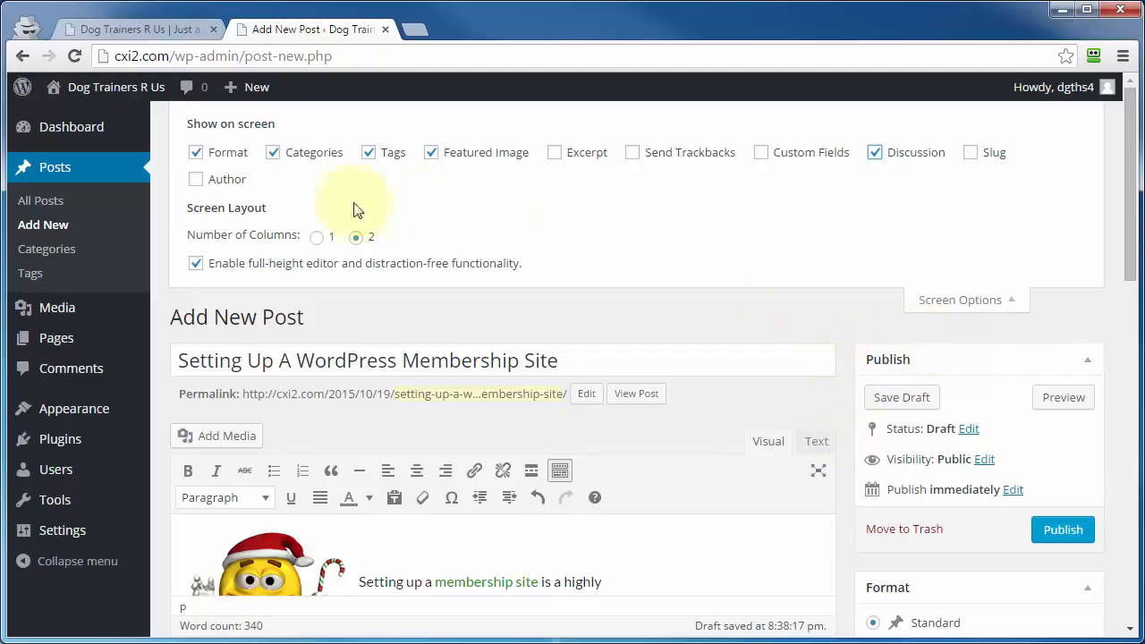
# Step: Switch the screen layout to one column and back to two, and turn the full-height editor off and on again
pyautogui.click(317, 240)
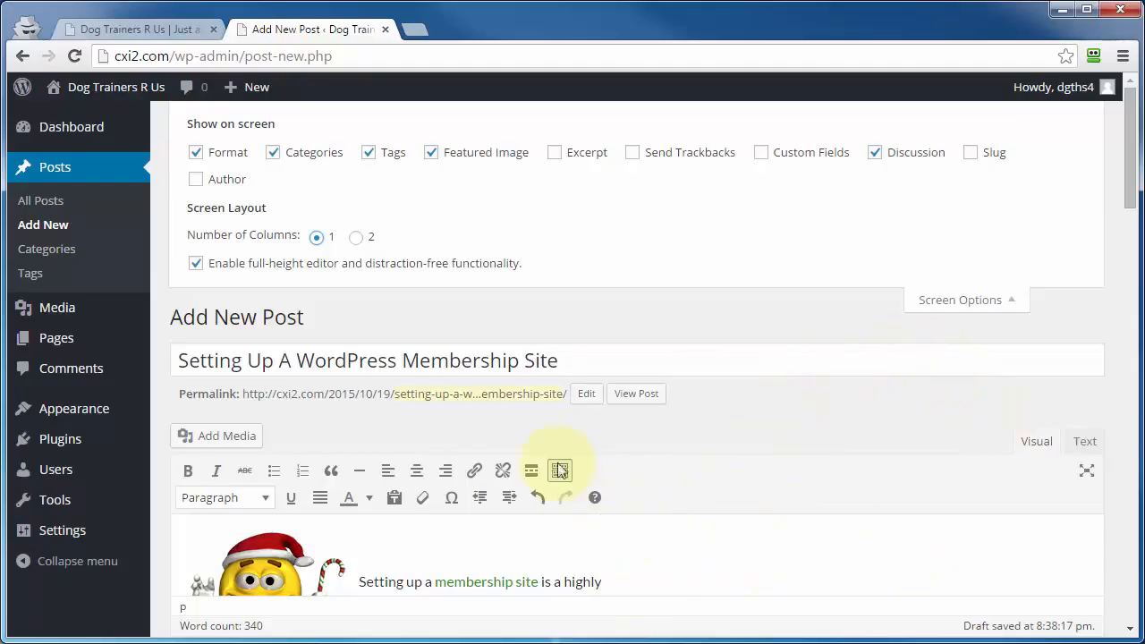
pyautogui.click(356, 237)
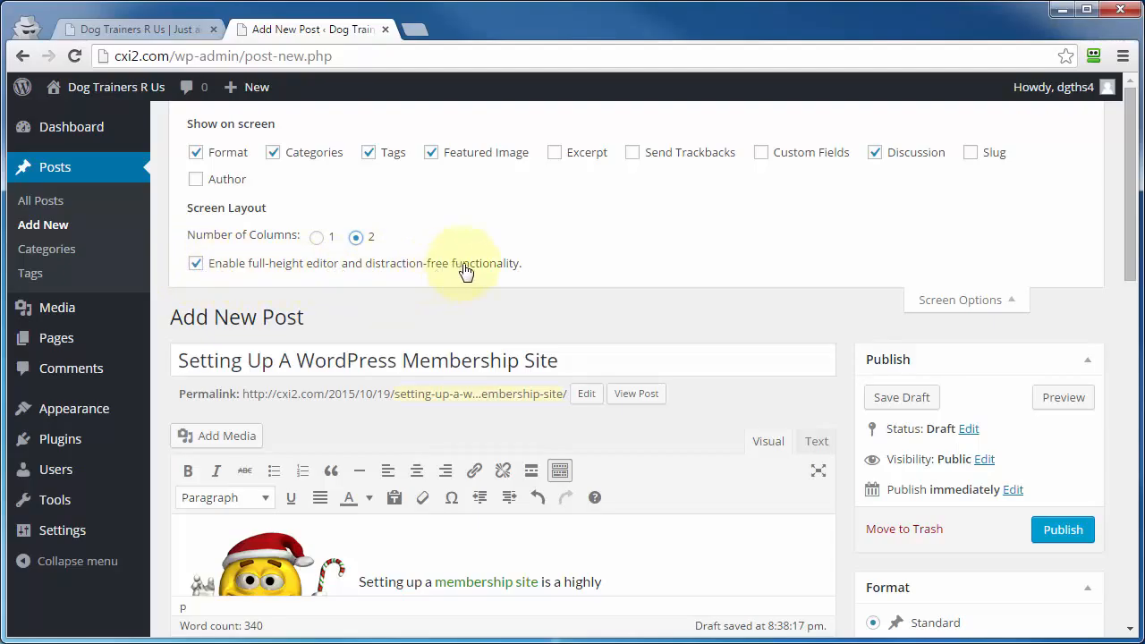
pyautogui.scroll(-4, 858, 393)
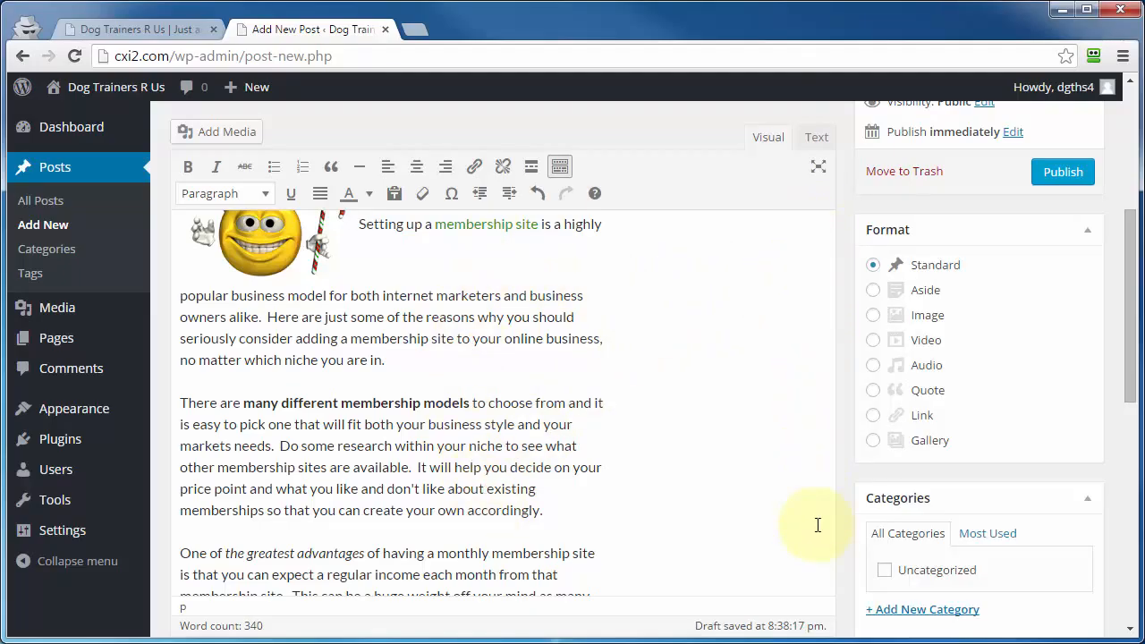
pyautogui.scroll(2, 818, 525)
pyautogui.scroll(2, 331, 227)
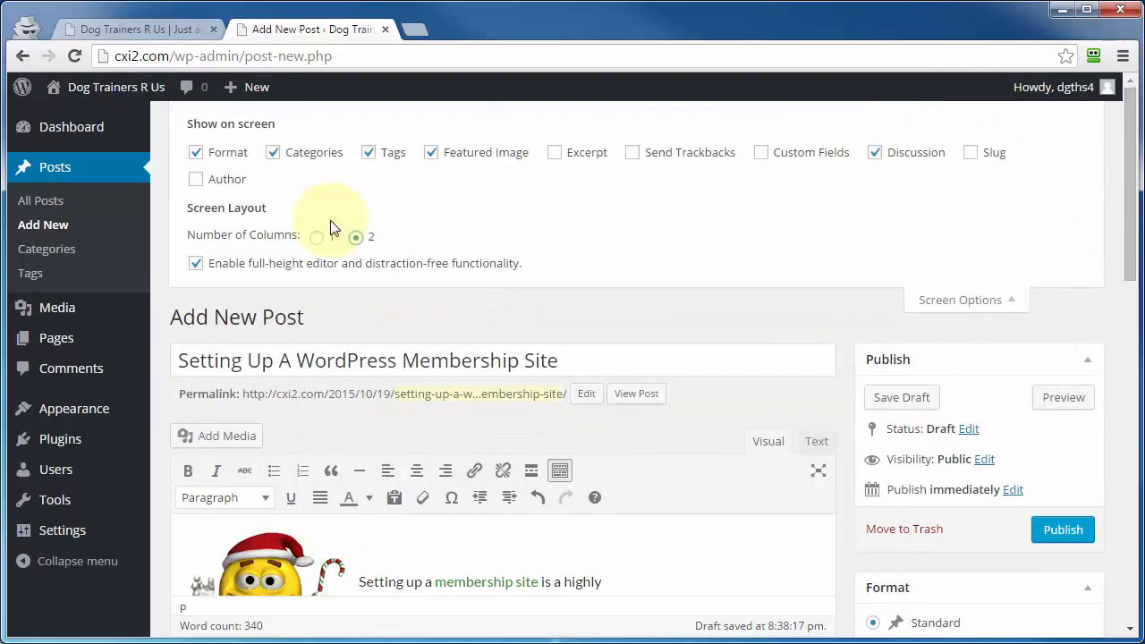
pyautogui.click(195, 264)
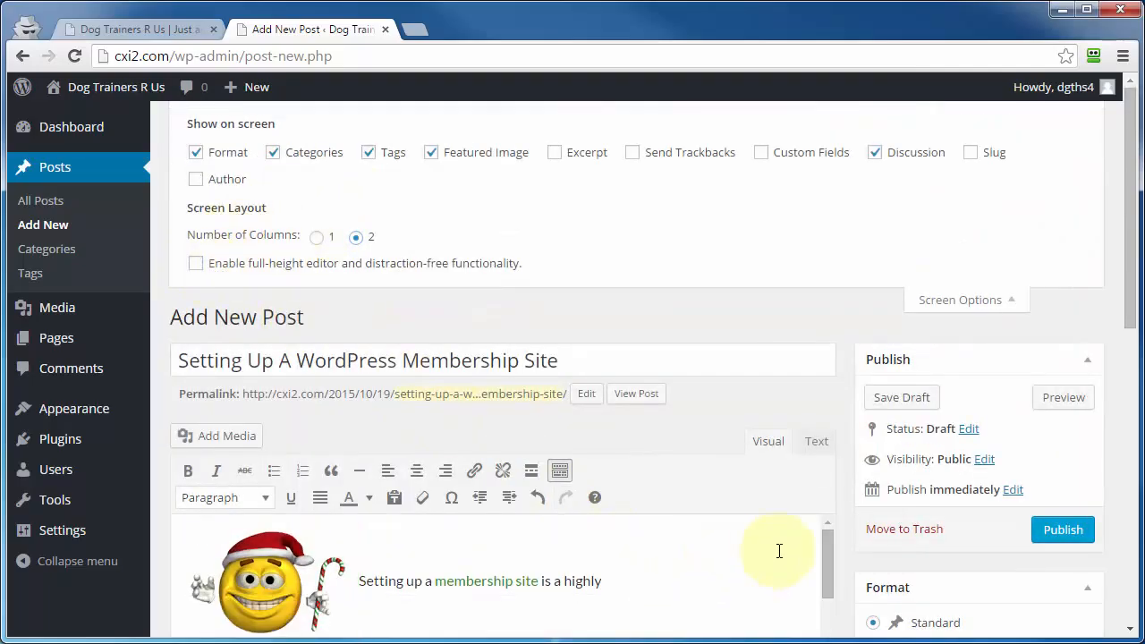
pyautogui.scroll(-3, 797, 432)
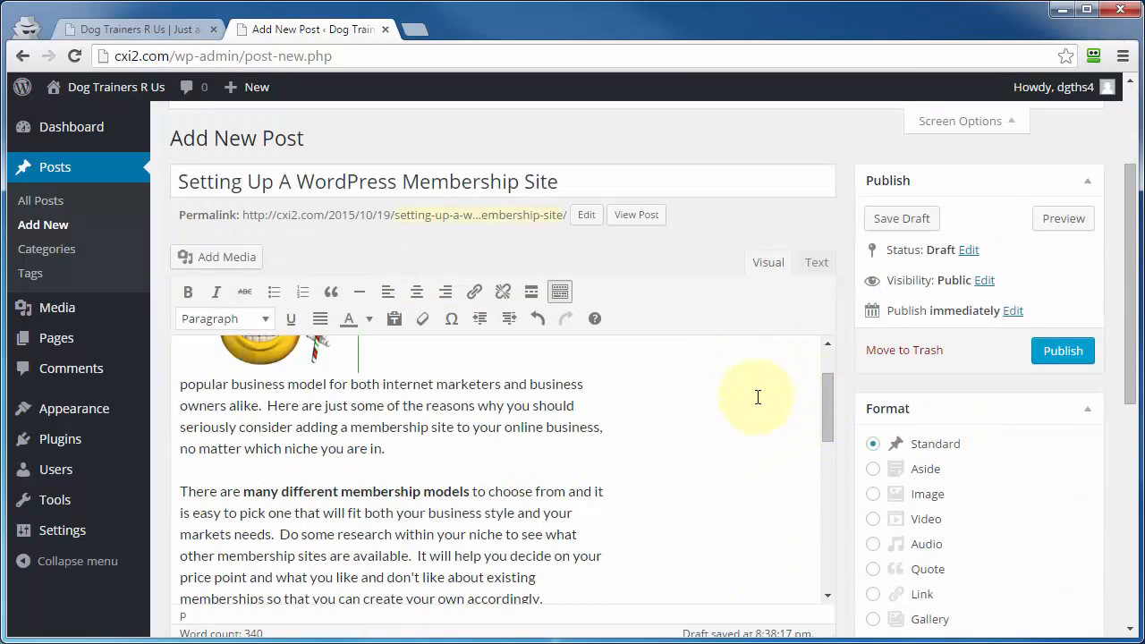
pyautogui.scroll(3, 751, 474)
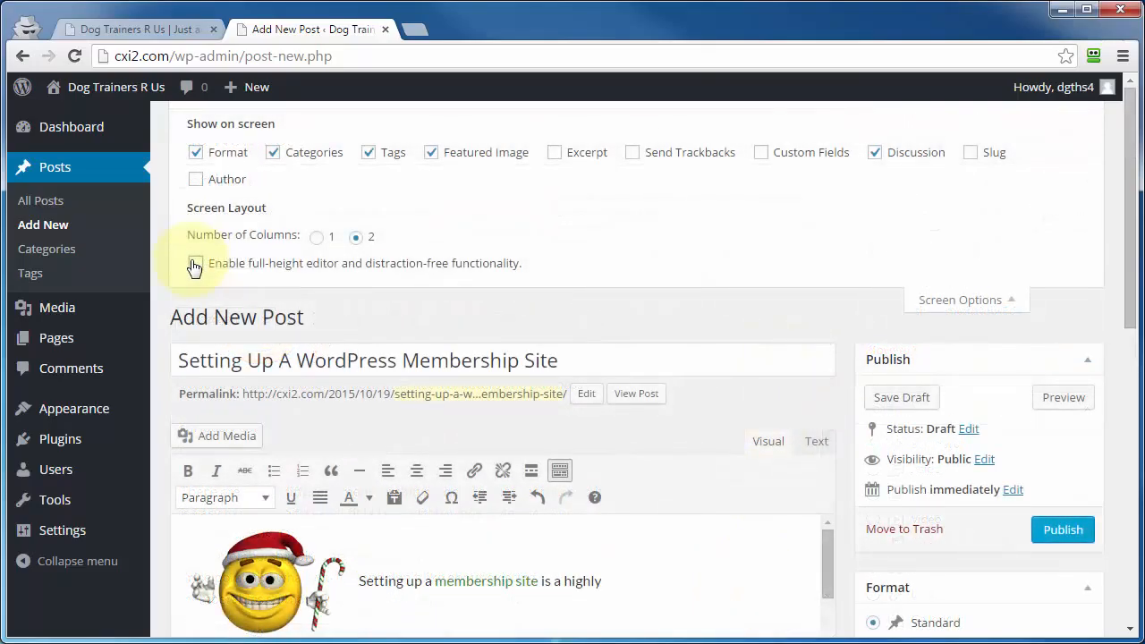
pyautogui.click(195, 264)
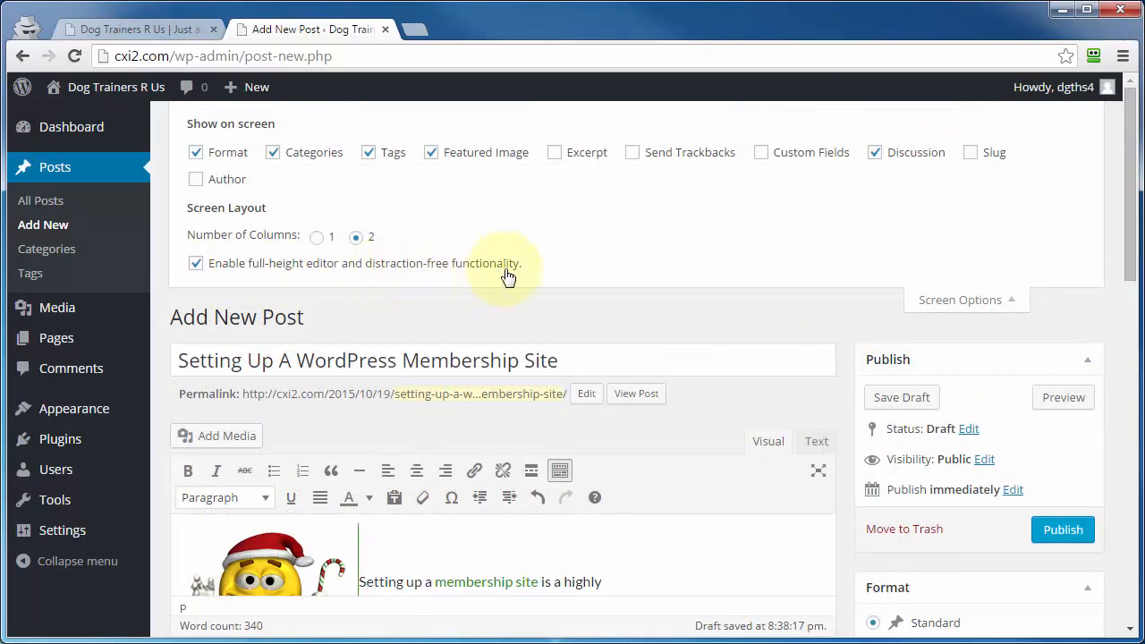
# Step: In distraction-free writing mode, insert a blank line above the "many different membership models" paragraph, and leave that mode
pyautogui.click(819, 474)
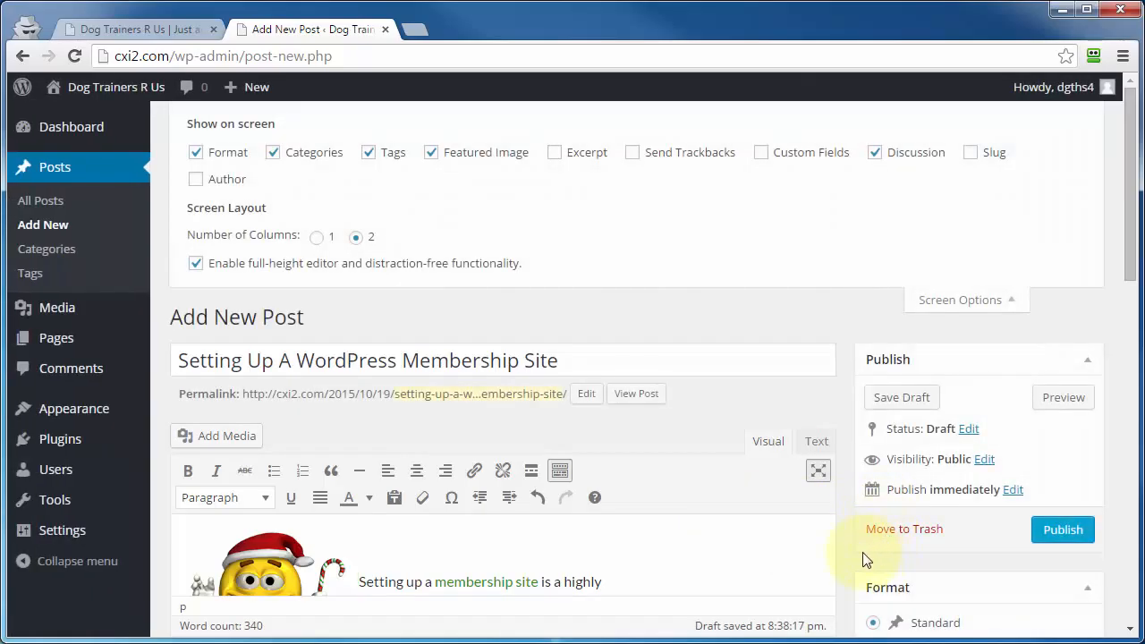
pyautogui.scroll(-3, 629, 407)
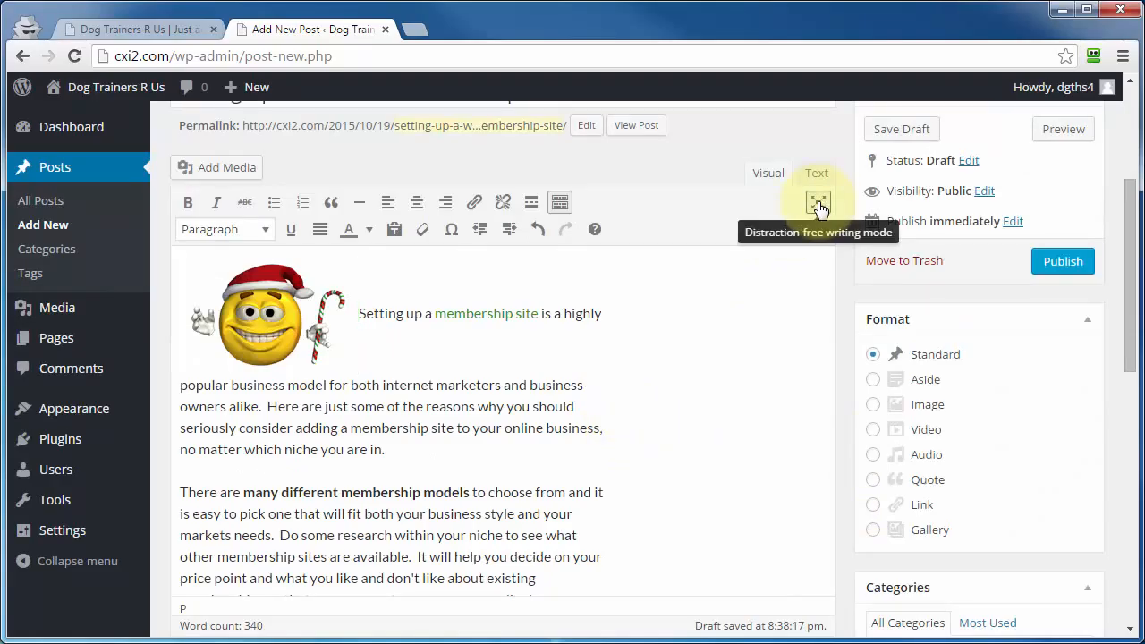
pyautogui.click(596, 471)
pyautogui.press('Return')
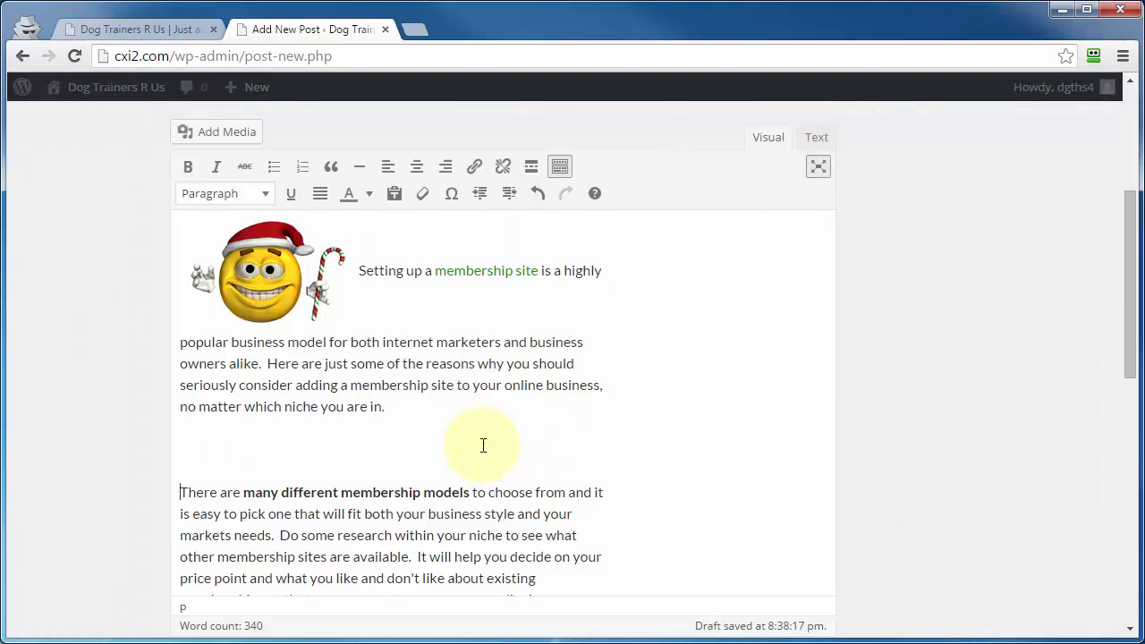
pyautogui.click(815, 166)
# Step: Close the screen options, view the help topics for the post editing screen, and close the help
pyautogui.scroll(4, 963, 306)
pyautogui.click(961, 301)
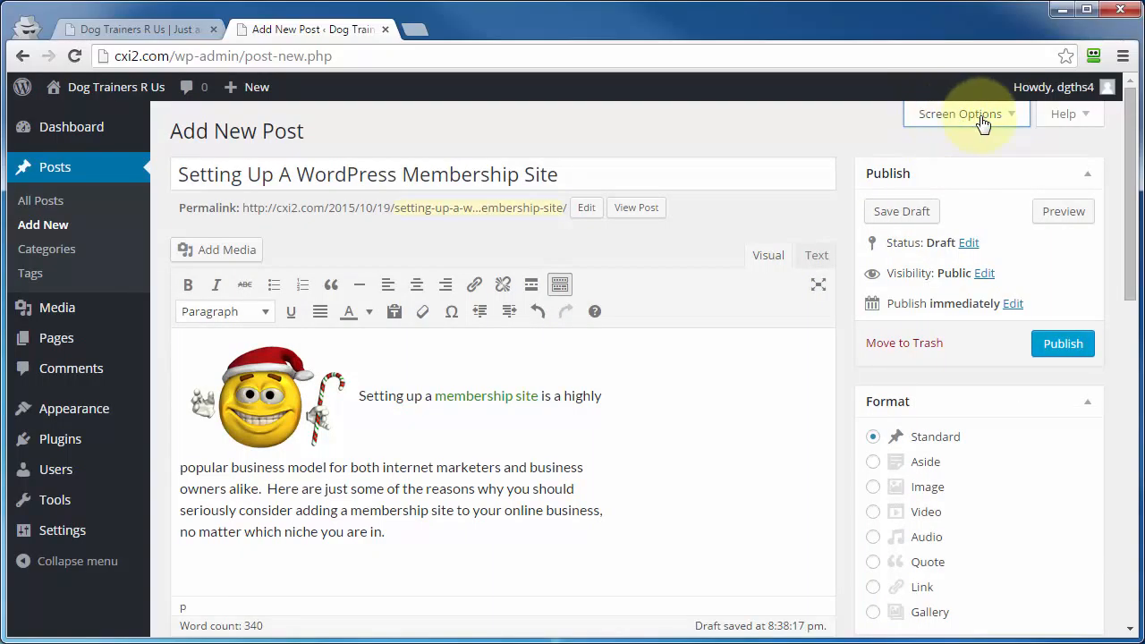
pyautogui.click(1065, 117)
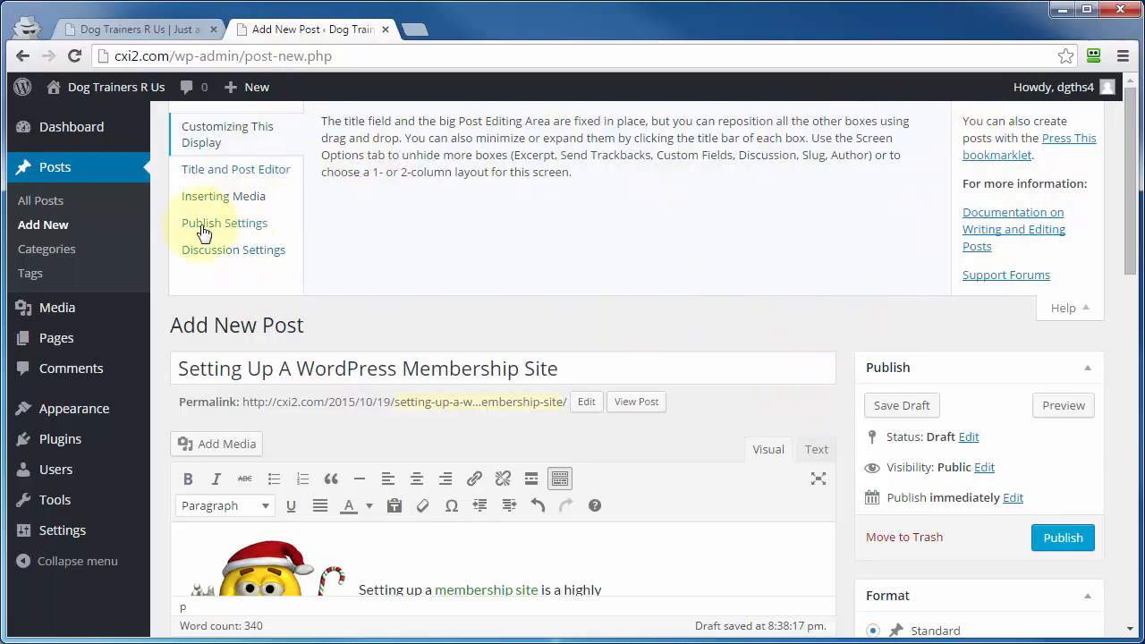
pyautogui.click(1038, 308)
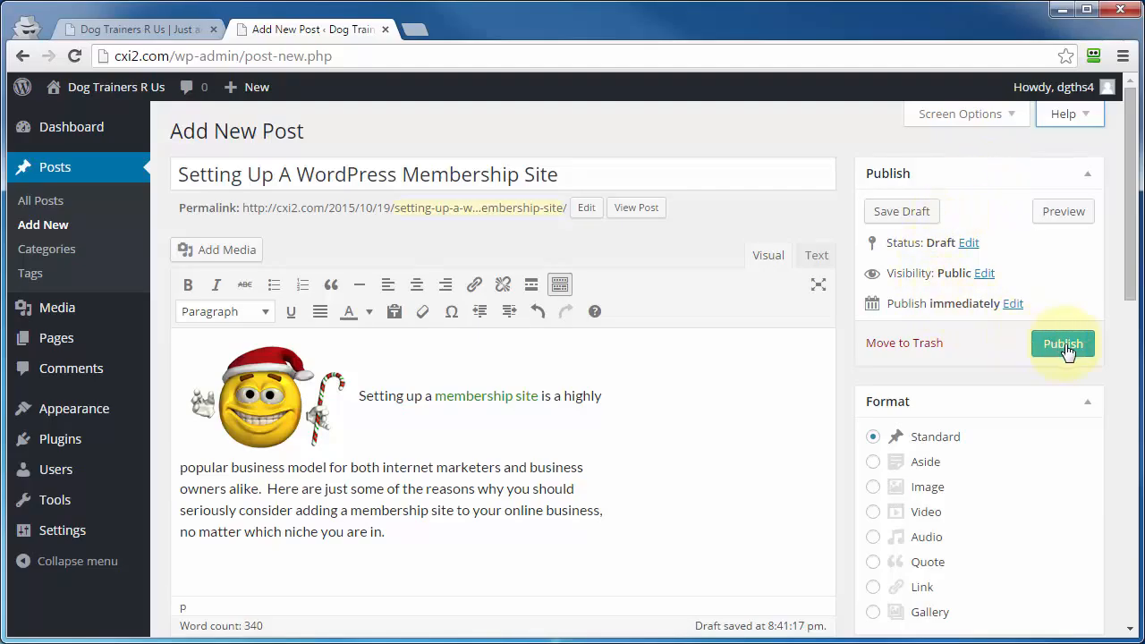
# Step: Schedule the post for October 20, 2015, and revert it to publishing immediately
pyautogui.click(1013, 305)
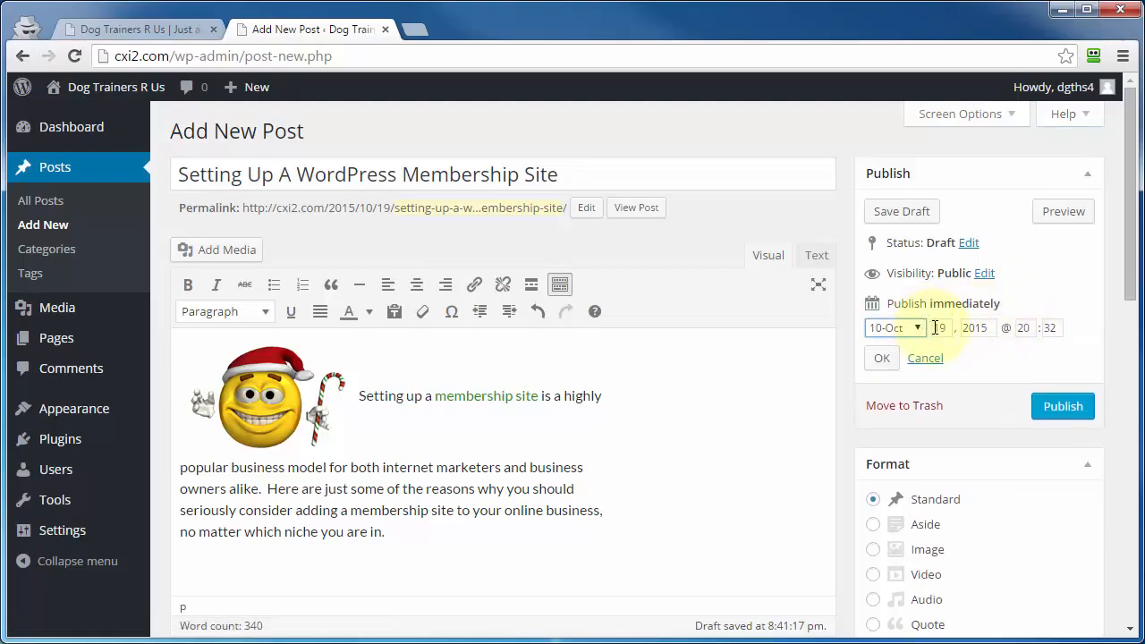
pyautogui.moveTo(935, 328); pyautogui.dragTo(948, 328)
pyautogui.write('20')
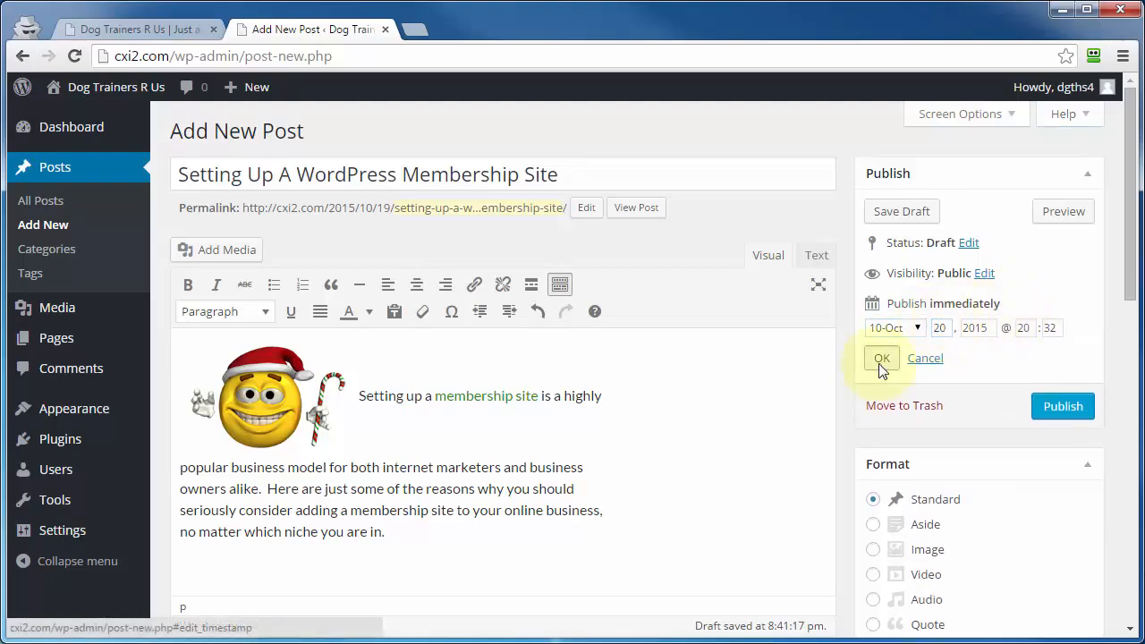
pyautogui.click(883, 358)
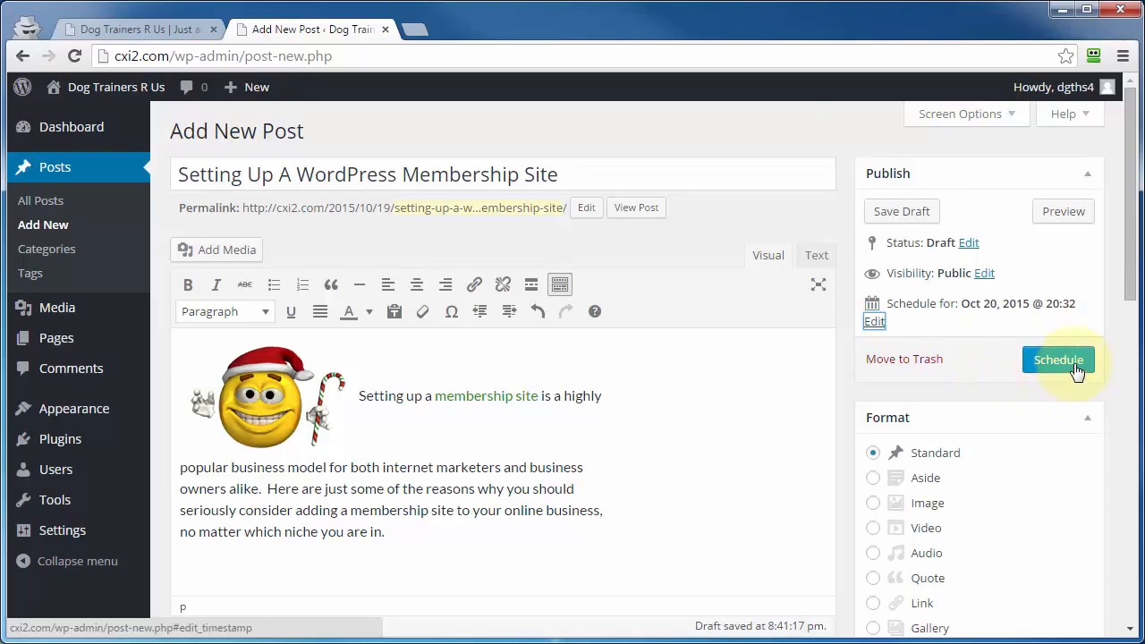
pyautogui.click(873, 321)
pyautogui.click(925, 358)
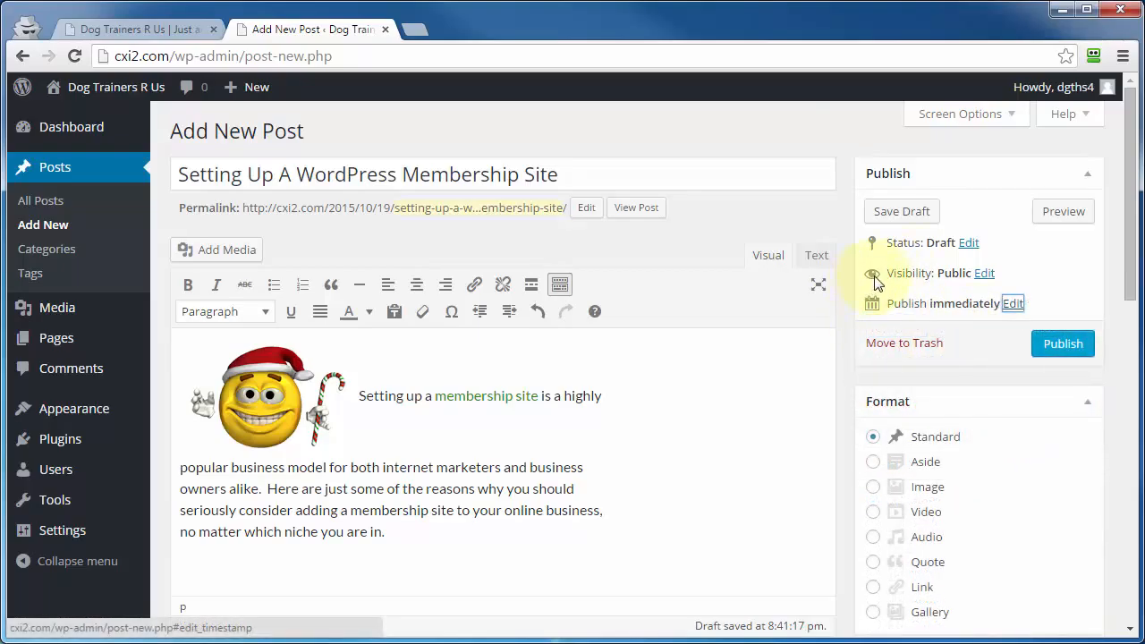
# Step: Try sticking the post to the front page, view the site's tab, and remove the sticky setting while keeping visibility Public
pyautogui.click(984, 274)
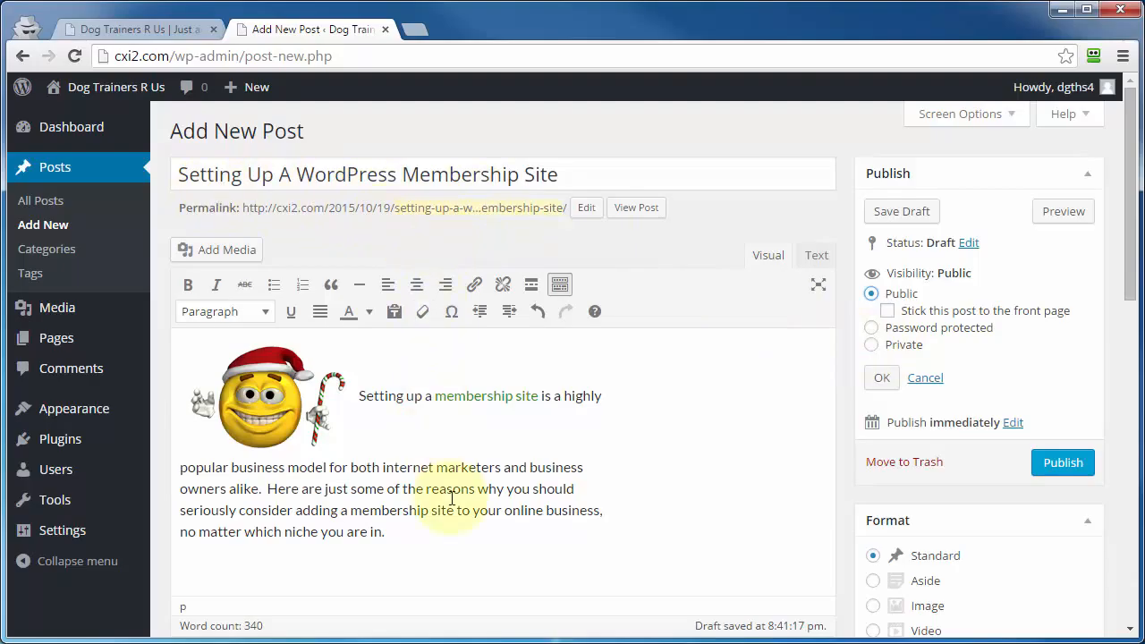
pyautogui.click(888, 312)
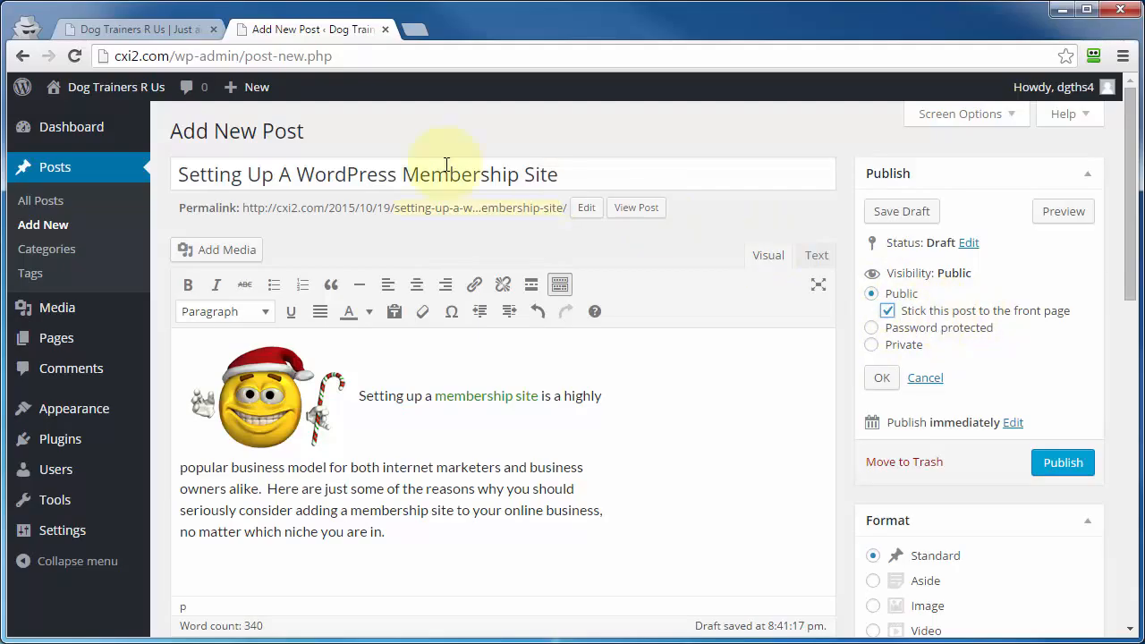
pyautogui.click(102, 30)
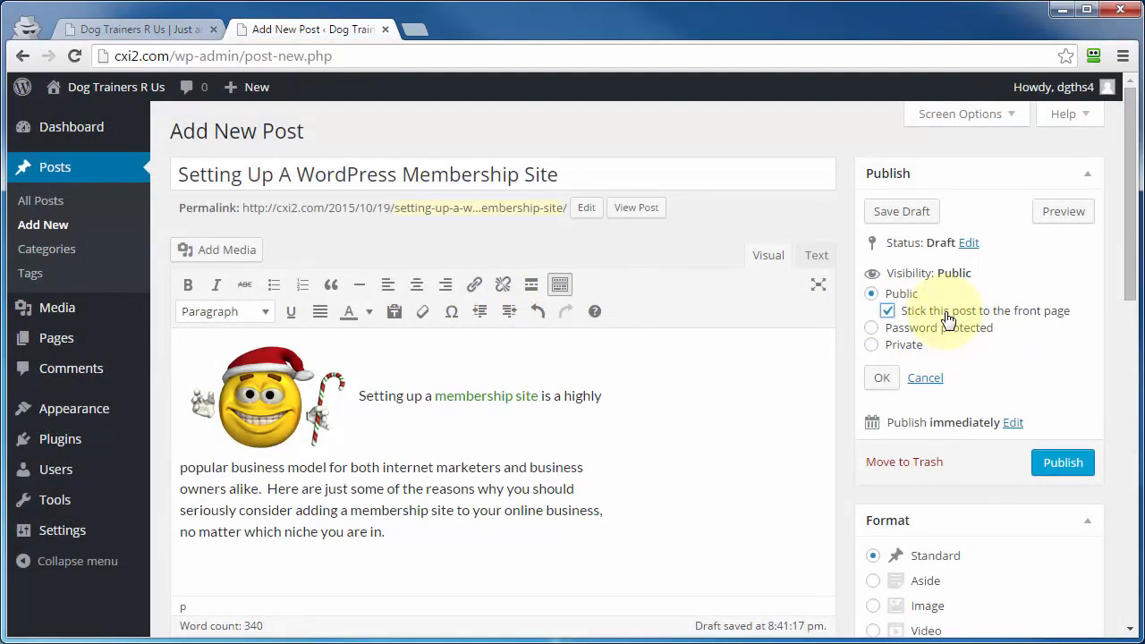
pyautogui.click(888, 310)
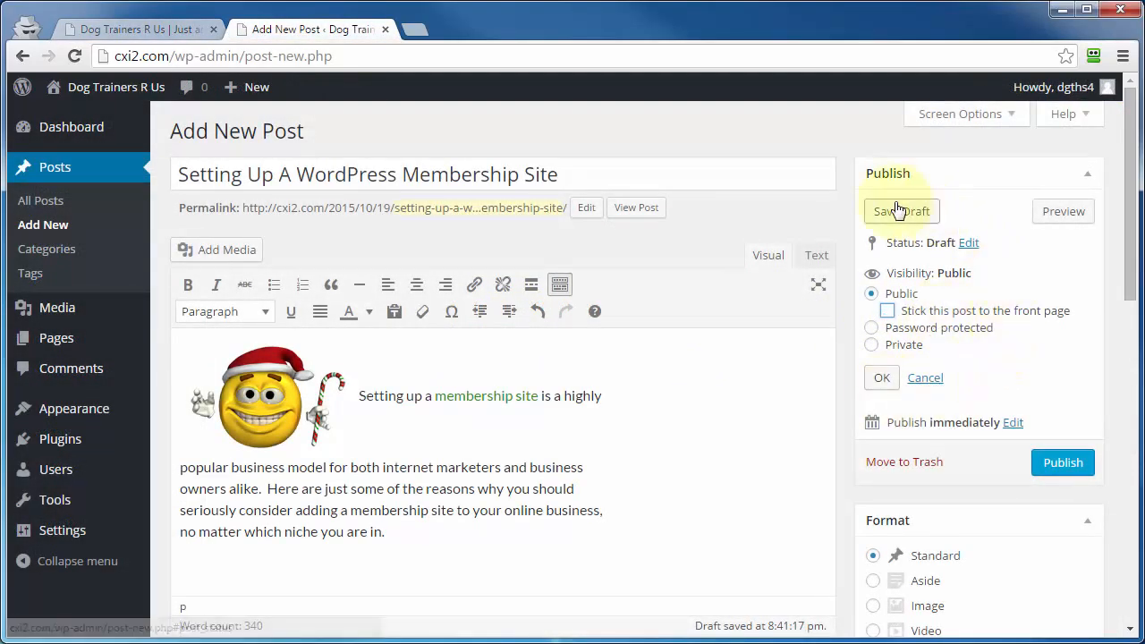
pyautogui.click(882, 377)
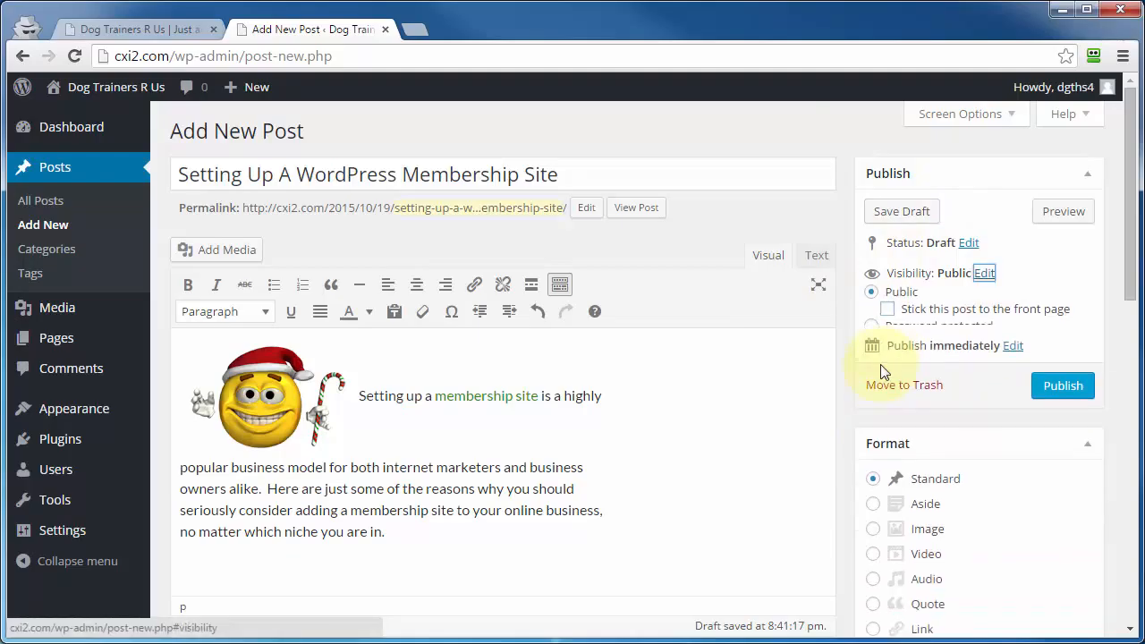
# Step: Preview the membership site post as it appears on the blog, close the preview, and publish the post
pyautogui.click(1064, 212)
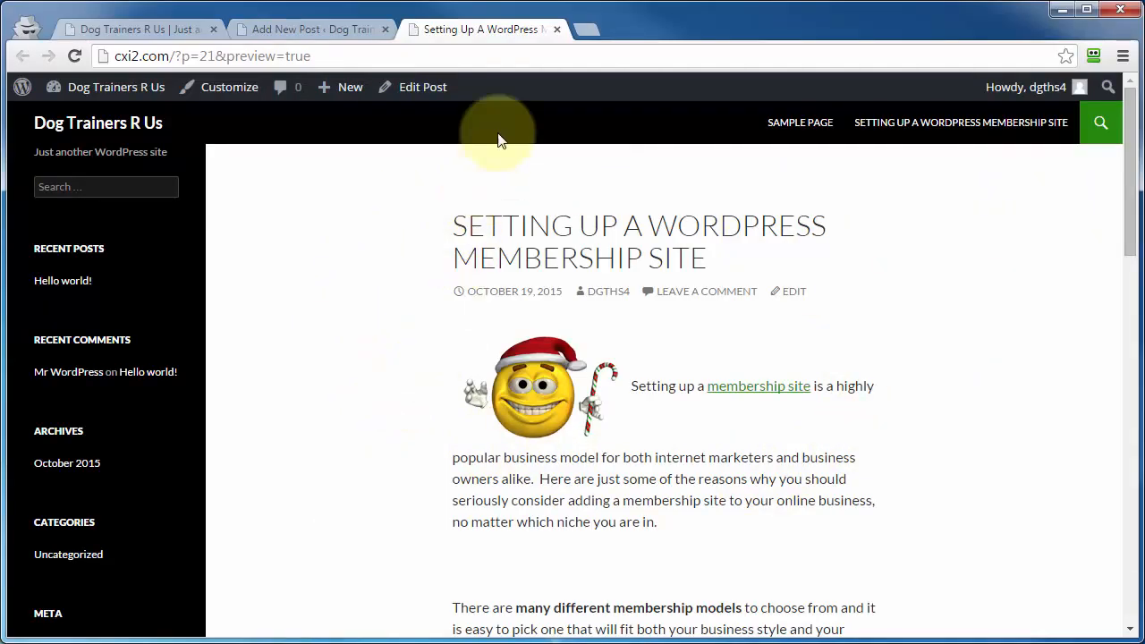
pyautogui.click(557, 30)
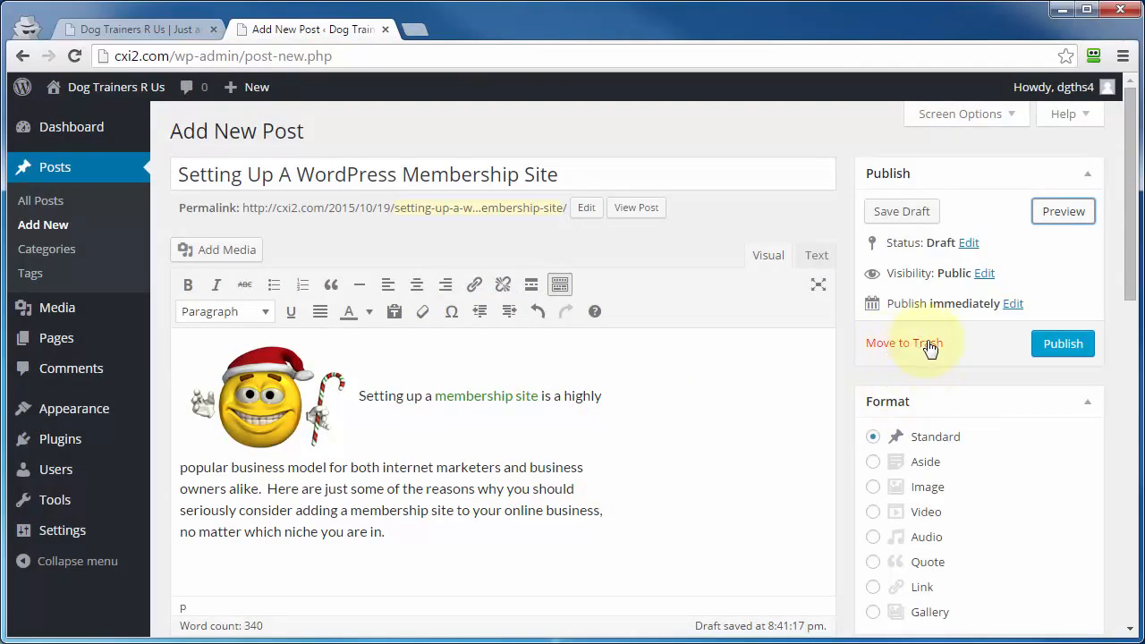
pyautogui.scroll(-2, 930, 356)
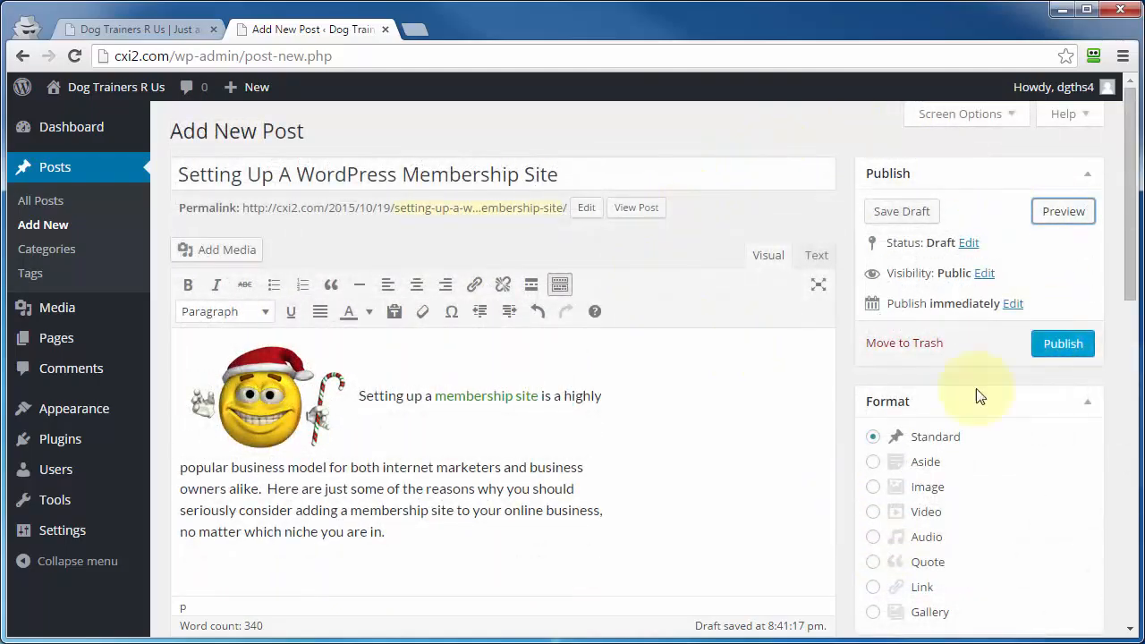
pyautogui.click(1061, 348)
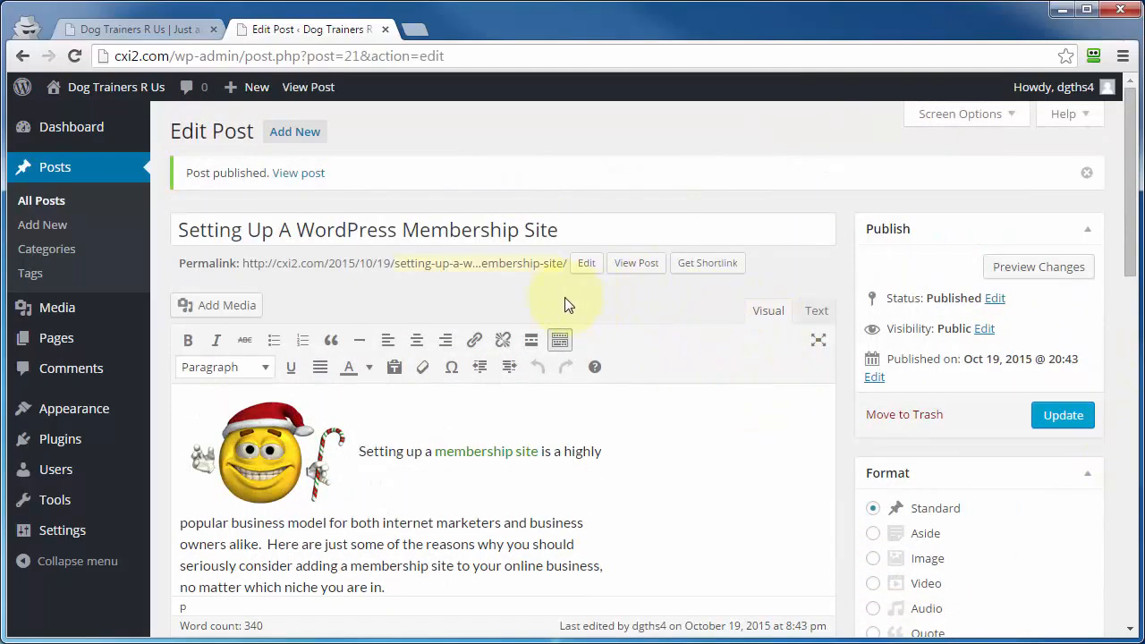
# Step: View the shortlink of the published post and dismiss its dialog without changing anything
pyautogui.click(713, 273)
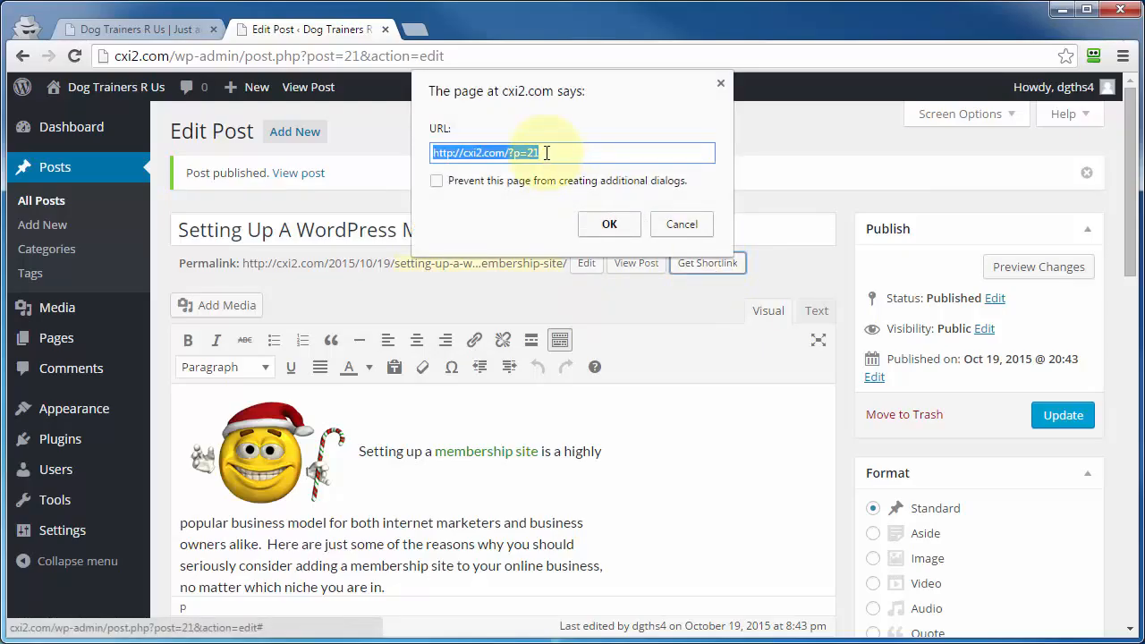
pyautogui.click(681, 224)
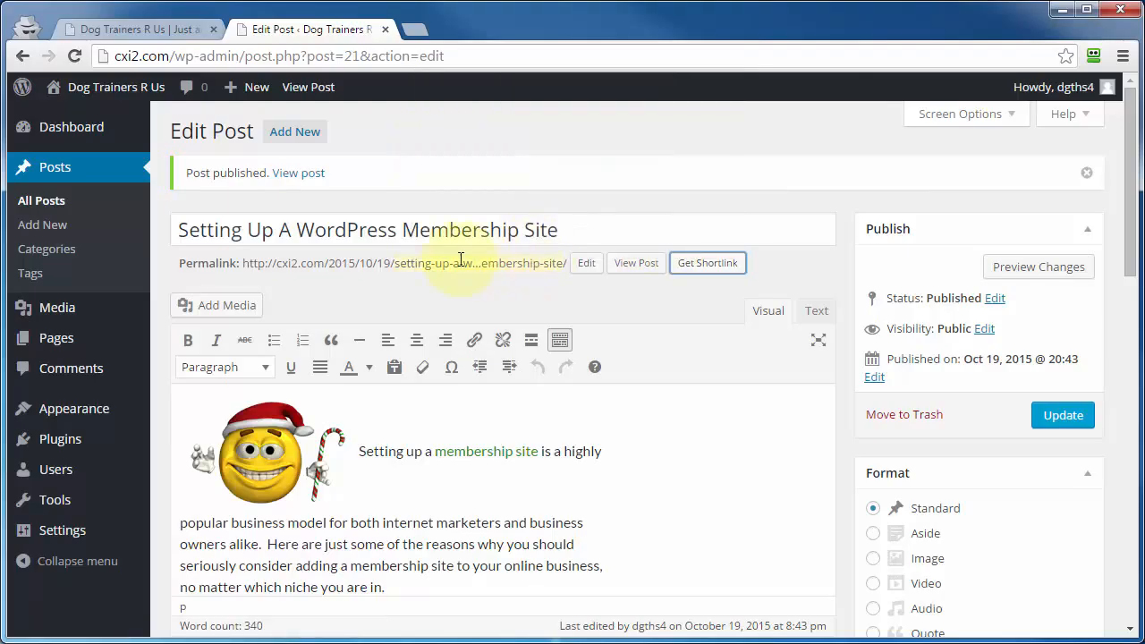